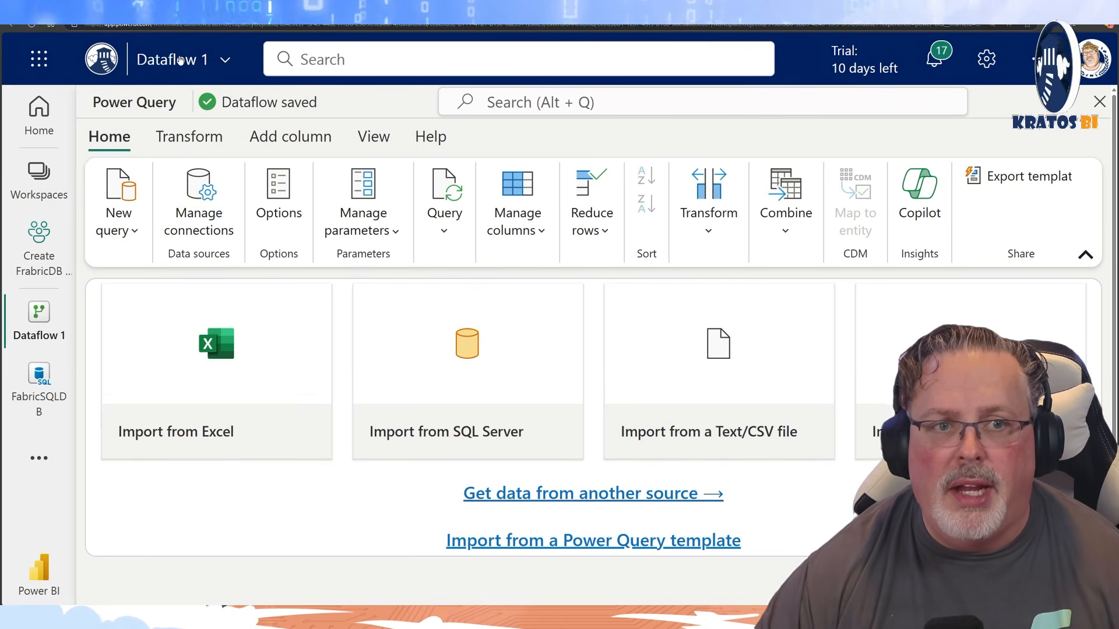
Rename the dataflow as Reseller Sales Load.
left_click(184, 59)
triple_click(246, 149)
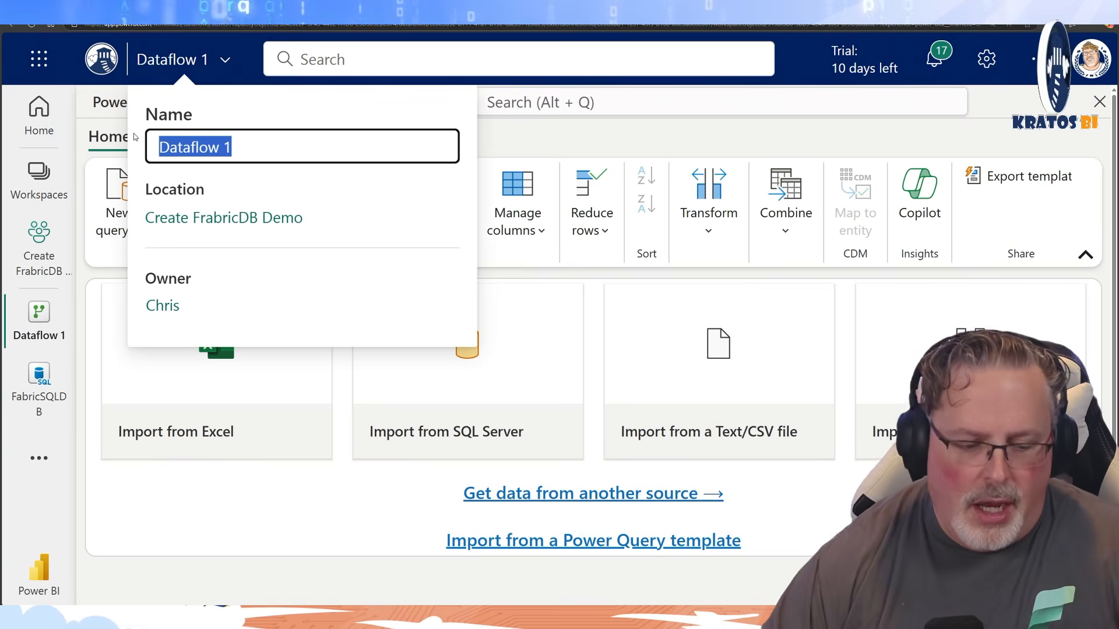
type("Re")
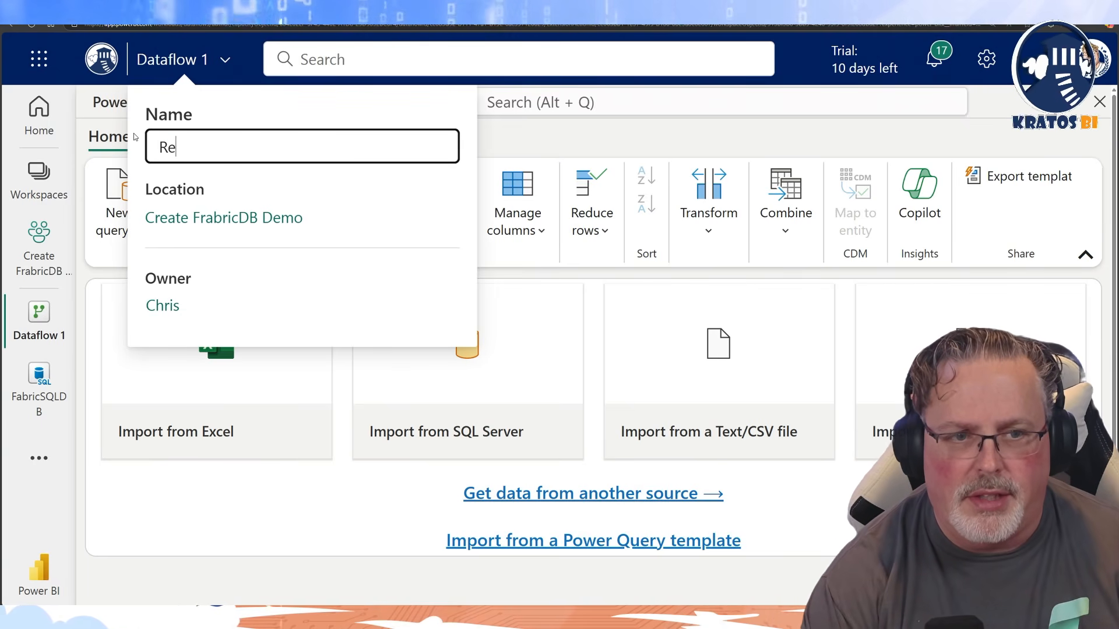
type("seller Sales Load")
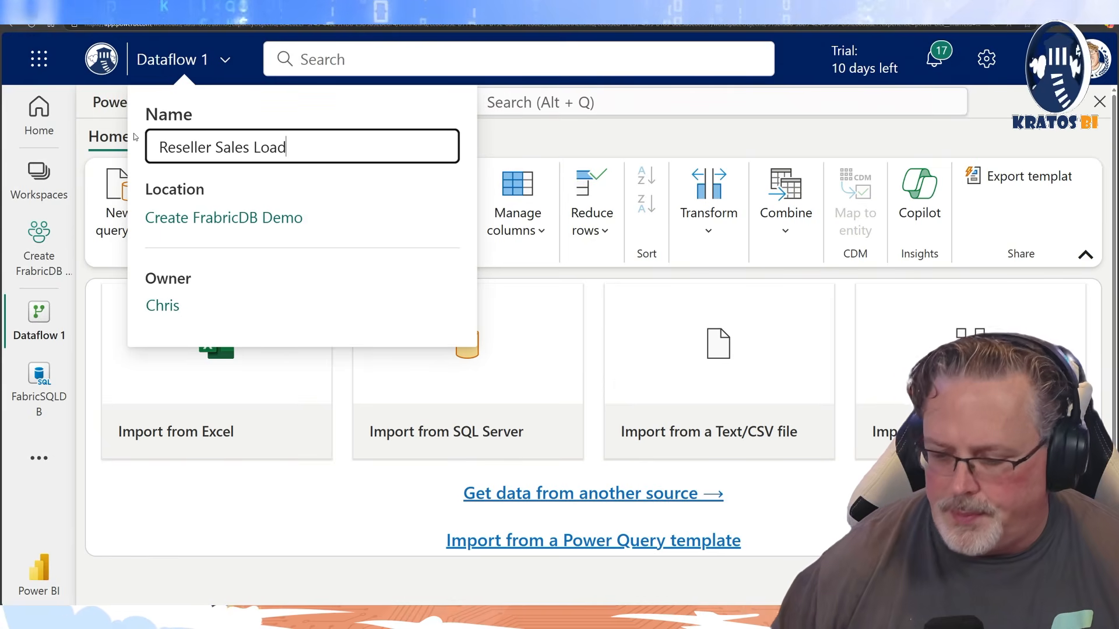
left_click(524, 148)
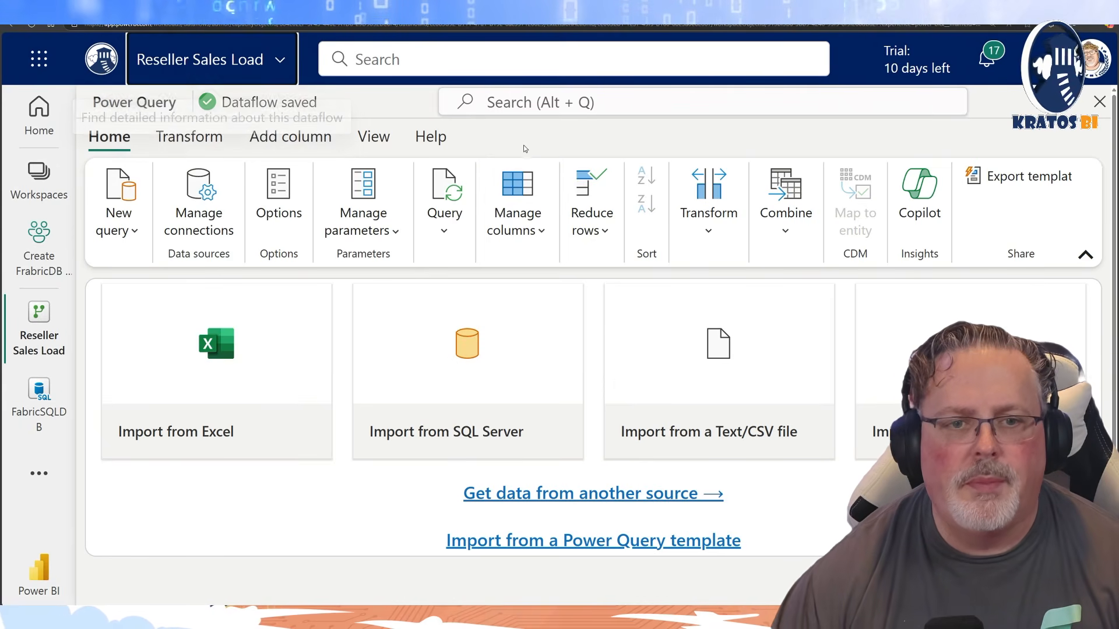
Connect to a SQL Server database source with server localhost and database AdventureWorksDW2019, using the existing on-premises connection.
left_click(502, 364)
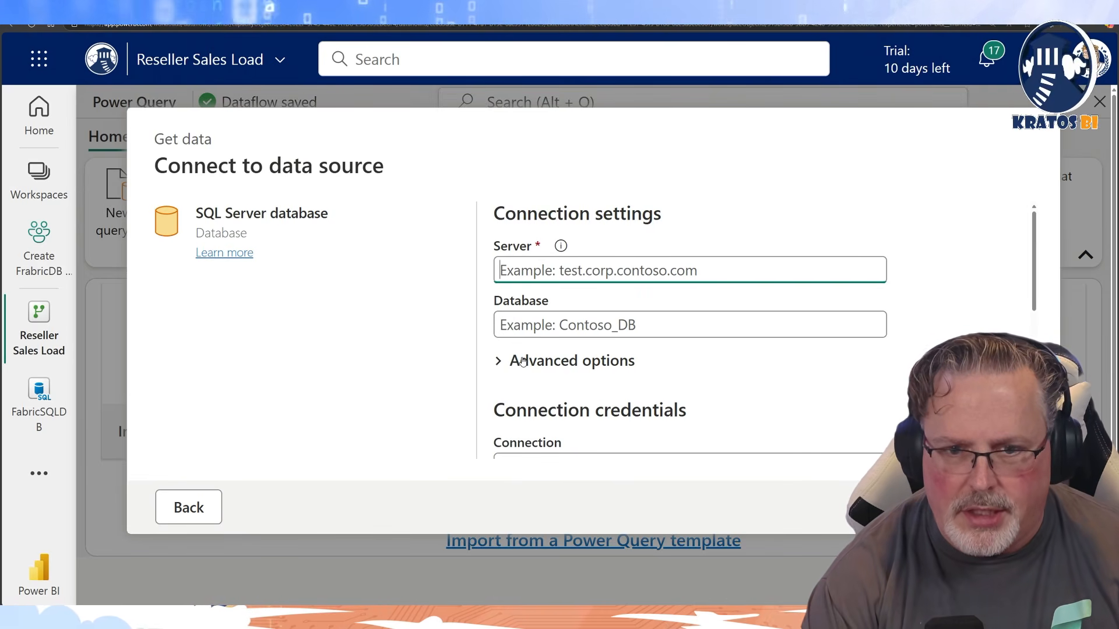
type("localhost")
key("Tab")
type("Adventure")
type("Wro")
key("BackSpace")
key("BackSpace")
type("orksDW2019")
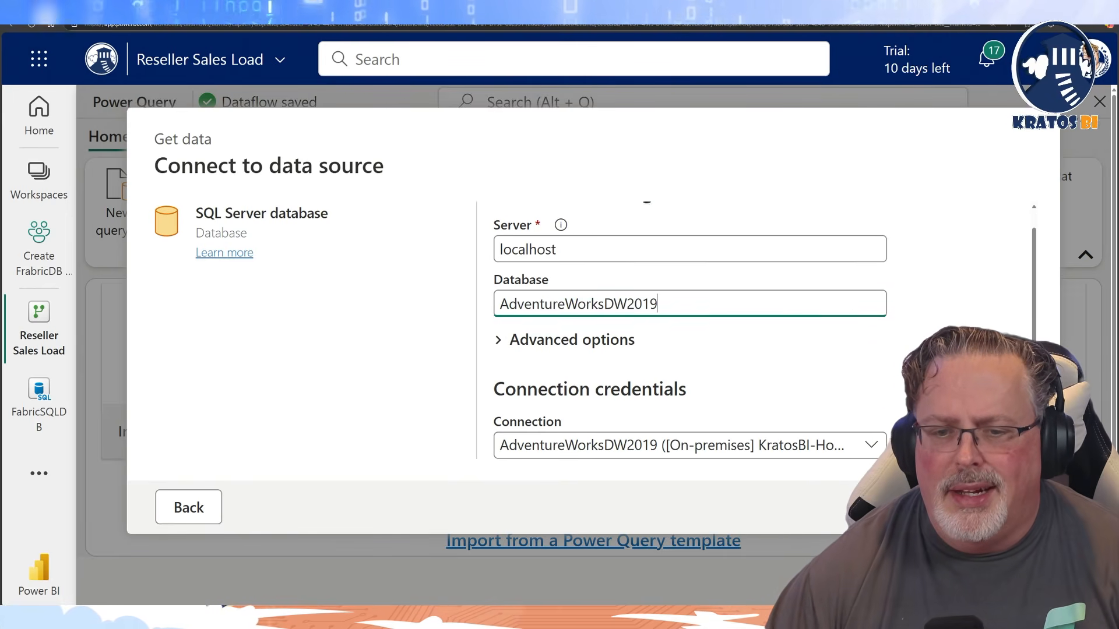
left_click(998, 508)
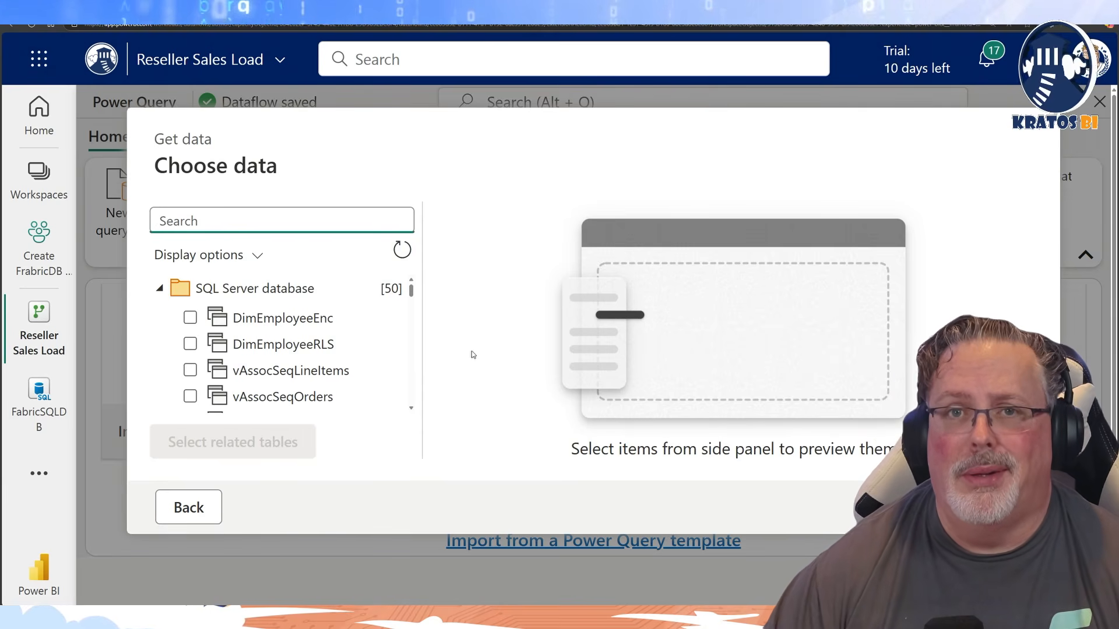
Choose the DimDate, DimReseller and FactResellerSales tables from the source database and load them as queries.
scroll(287, 363, "down", 5)
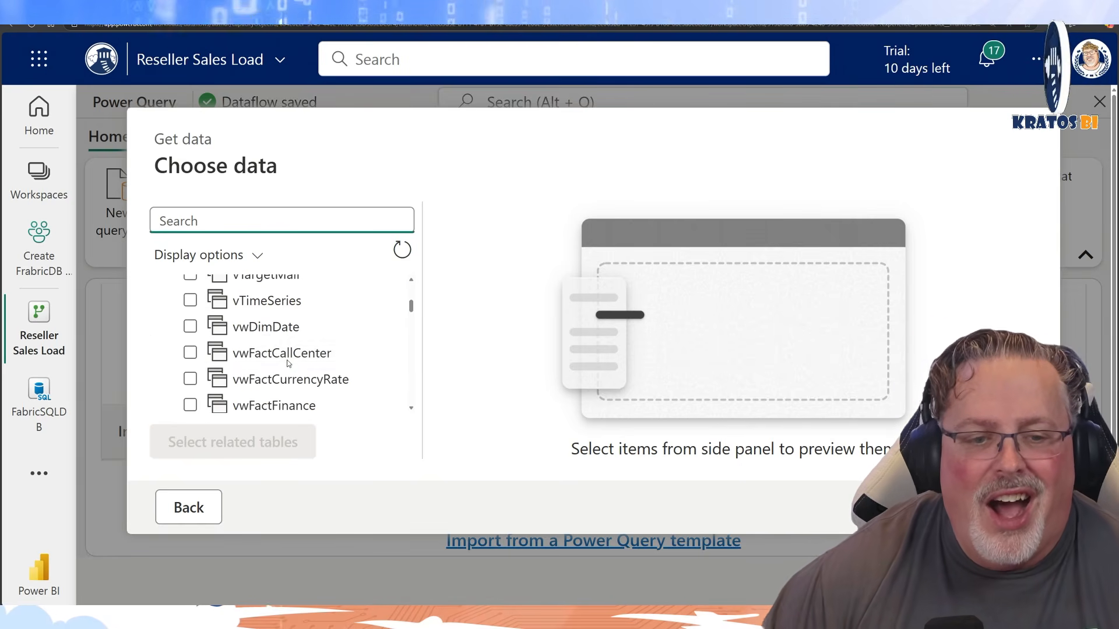
scroll(287, 363, "down", 10)
scroll(277, 364, "down", 3)
left_click(233, 309)
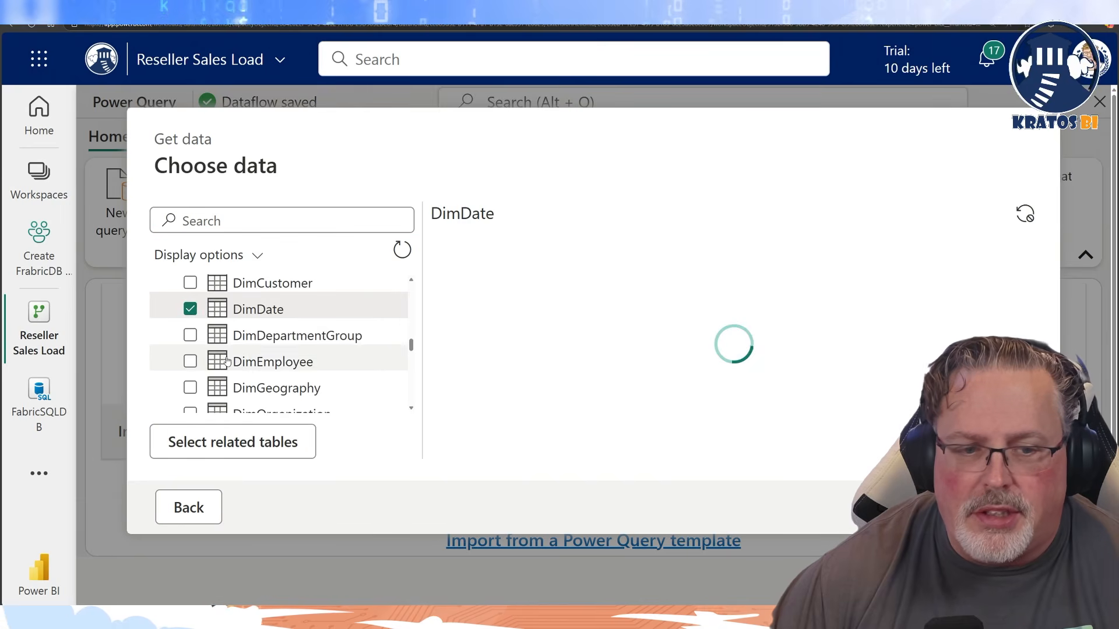
scroll(225, 362, "down", 5)
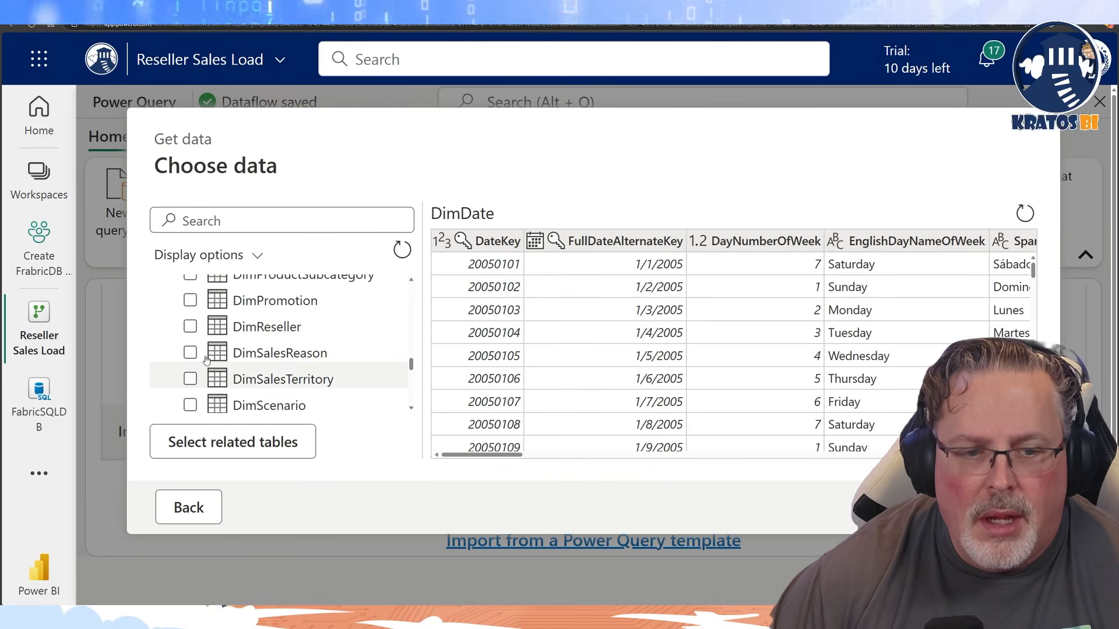
left_click(191, 325)
scroll(221, 367, "down", 5)
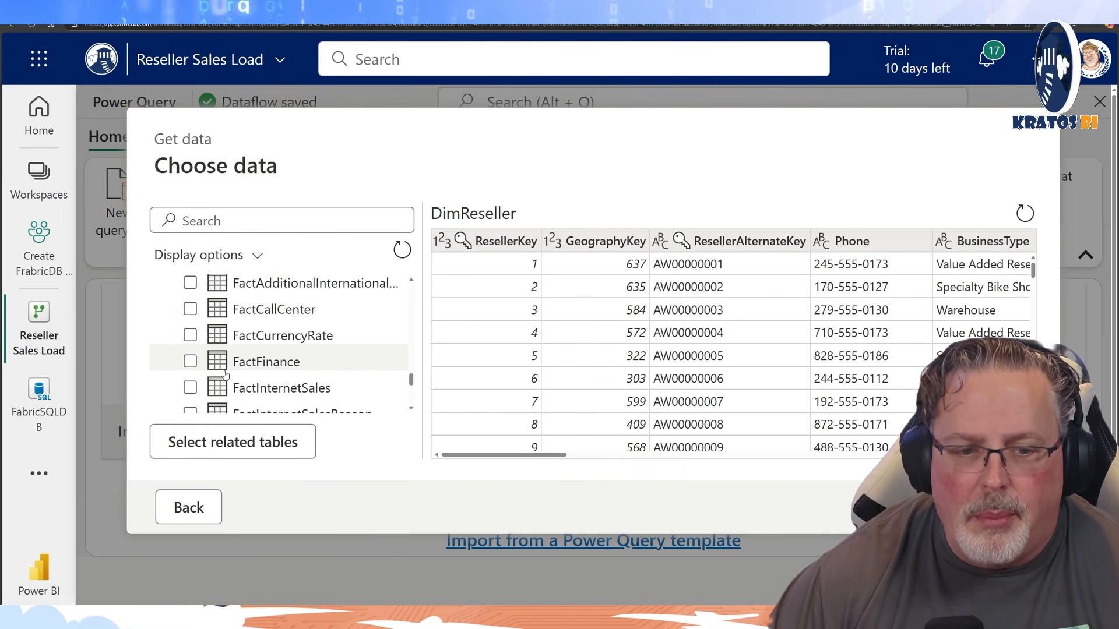
scroll(225, 373, "down", 2)
left_click(191, 380)
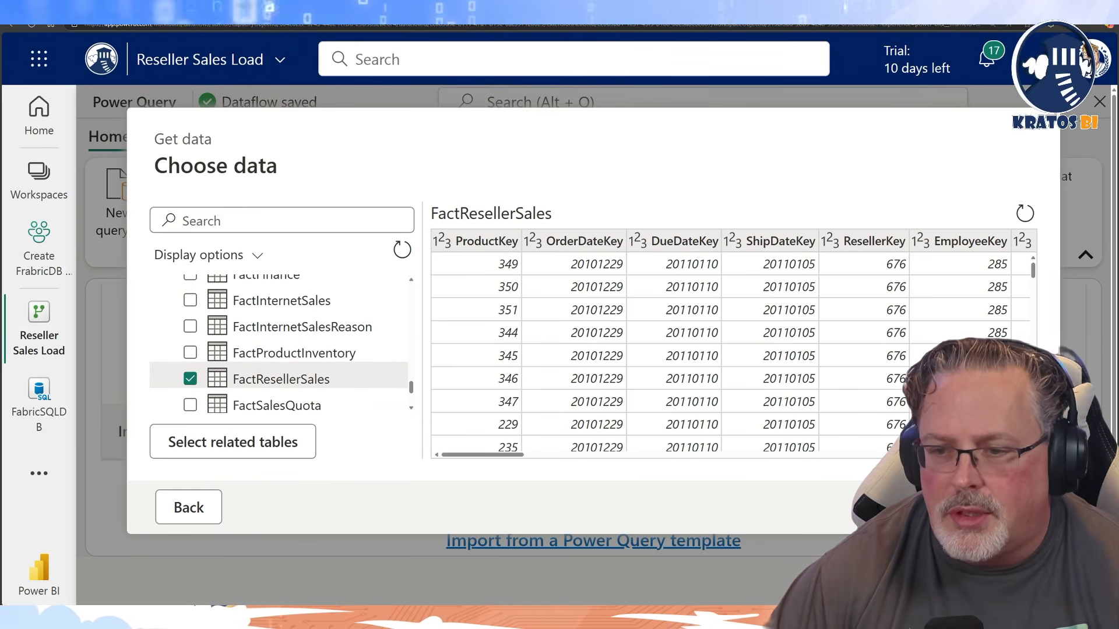
left_click(994, 507)
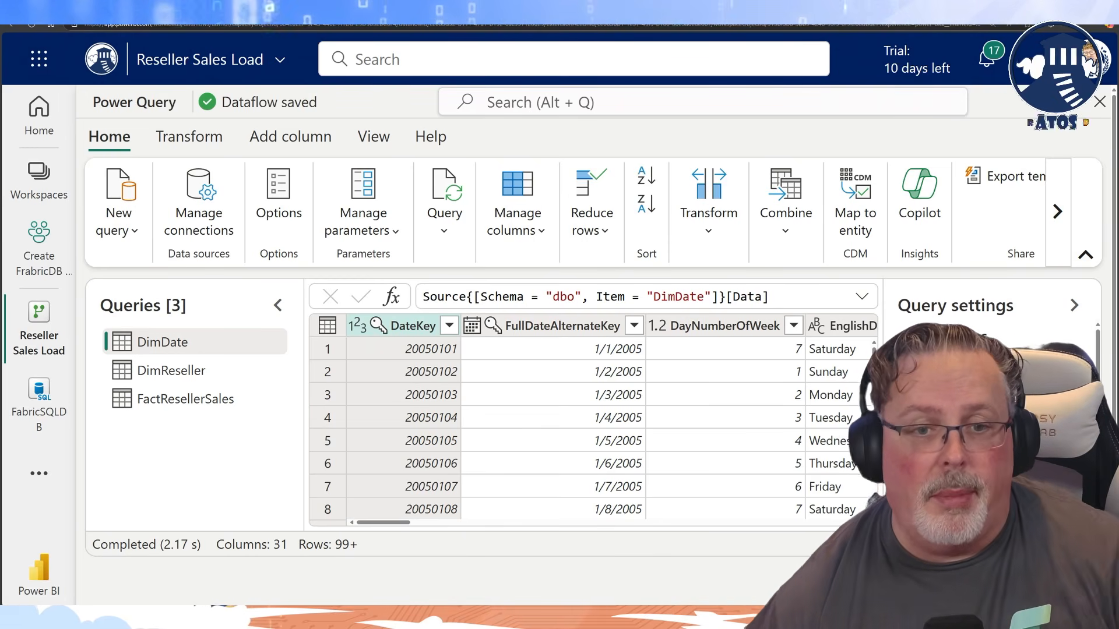
Look through the data previews of the FactResellerSales, DimReseller and DimDate queries.
left_click(194, 404)
left_click(211, 361)
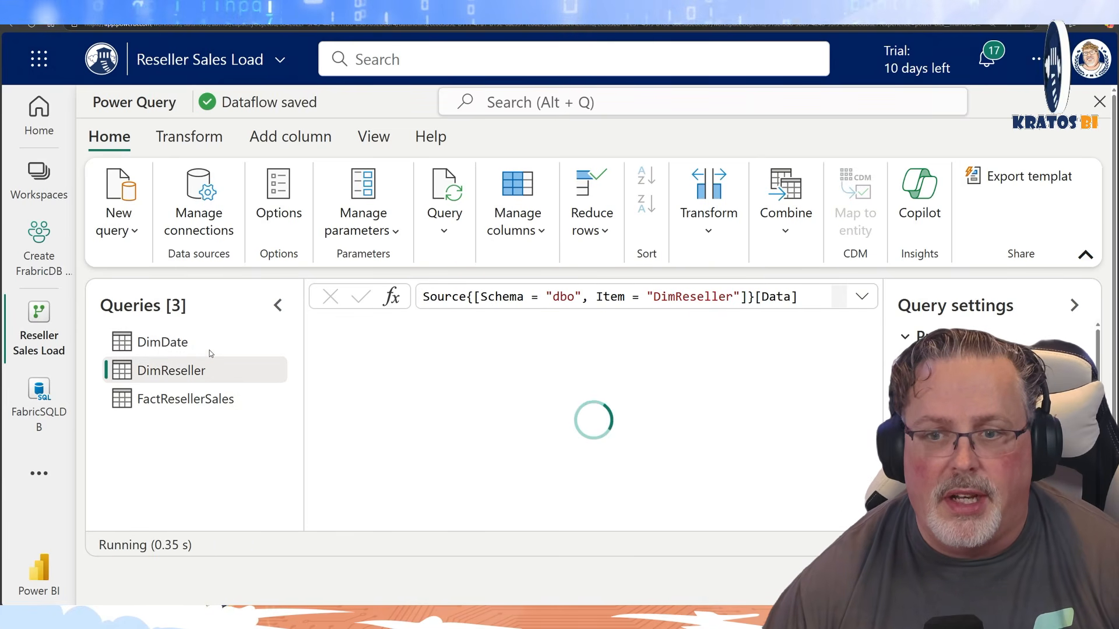
left_click(209, 344)
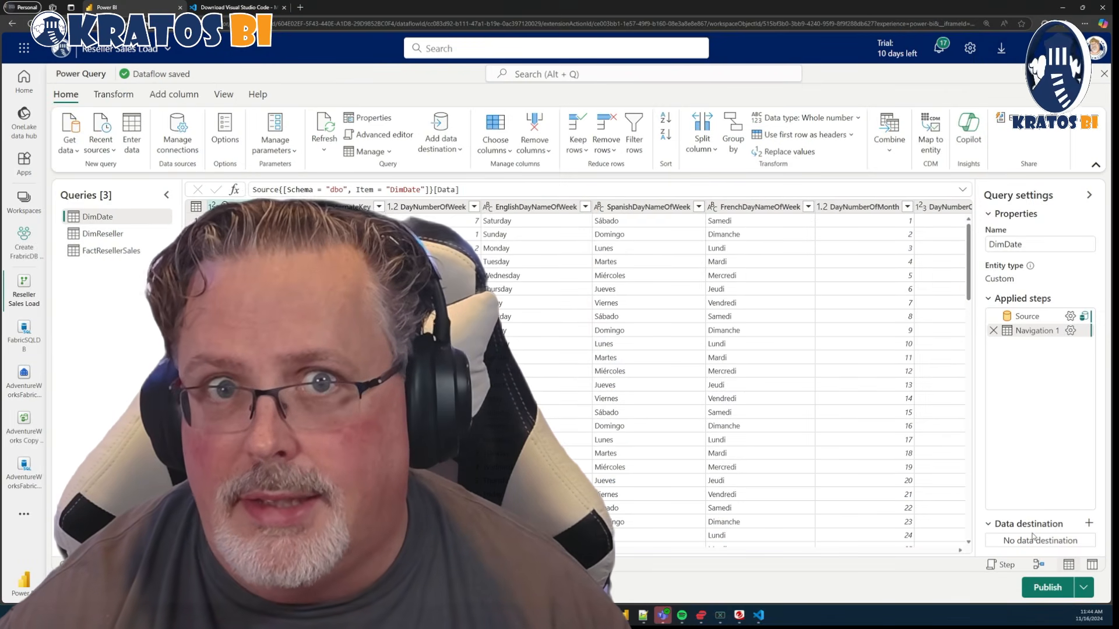
left_click(1086, 527)
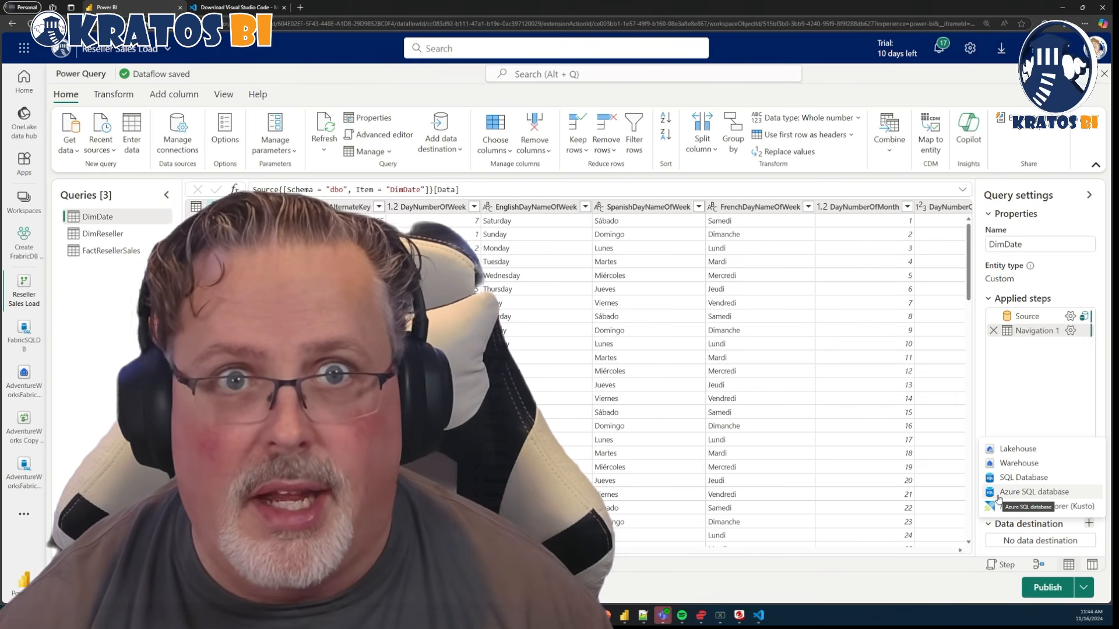
left_click(998, 494)
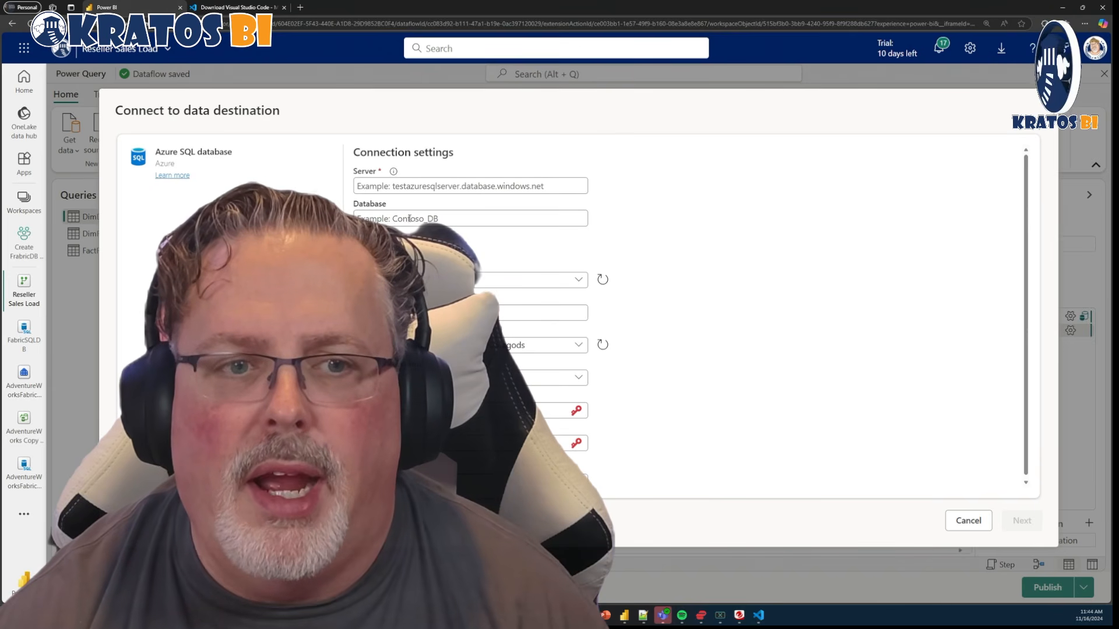
left_click(971, 522)
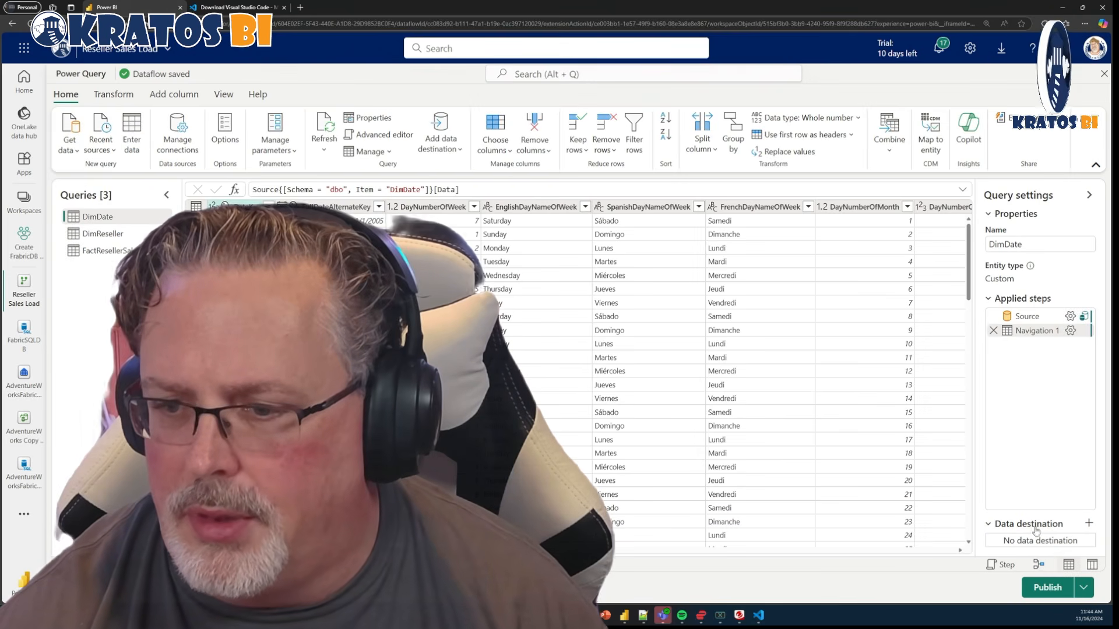
Add a Fabric SQL Database data destination to the DimDate query using the FabricSql connection.
left_click(1087, 523)
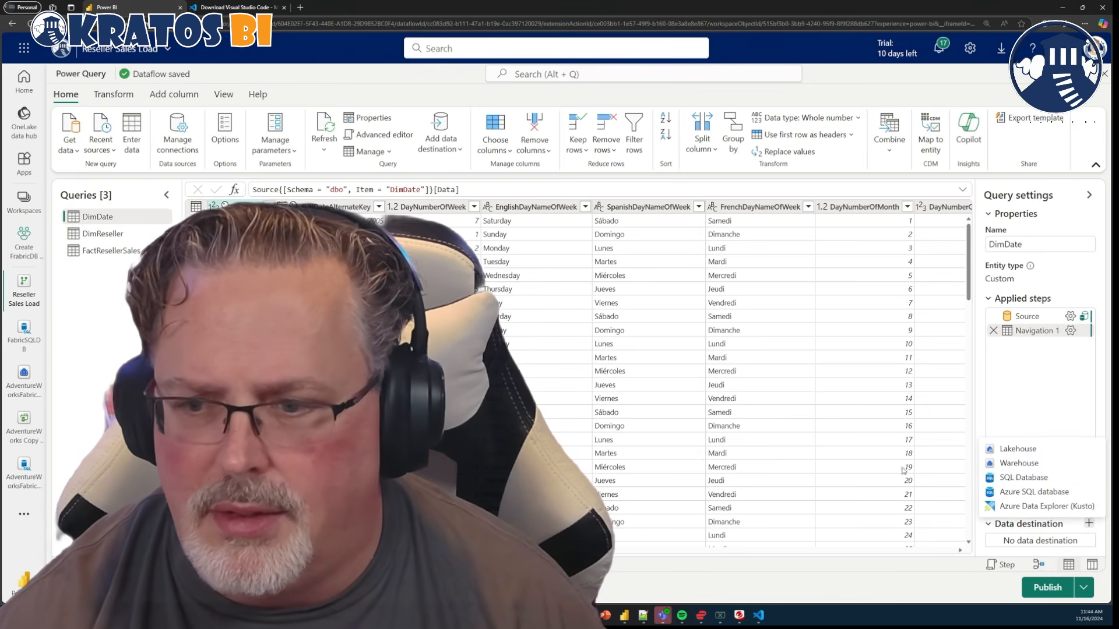
left_click(1011, 479)
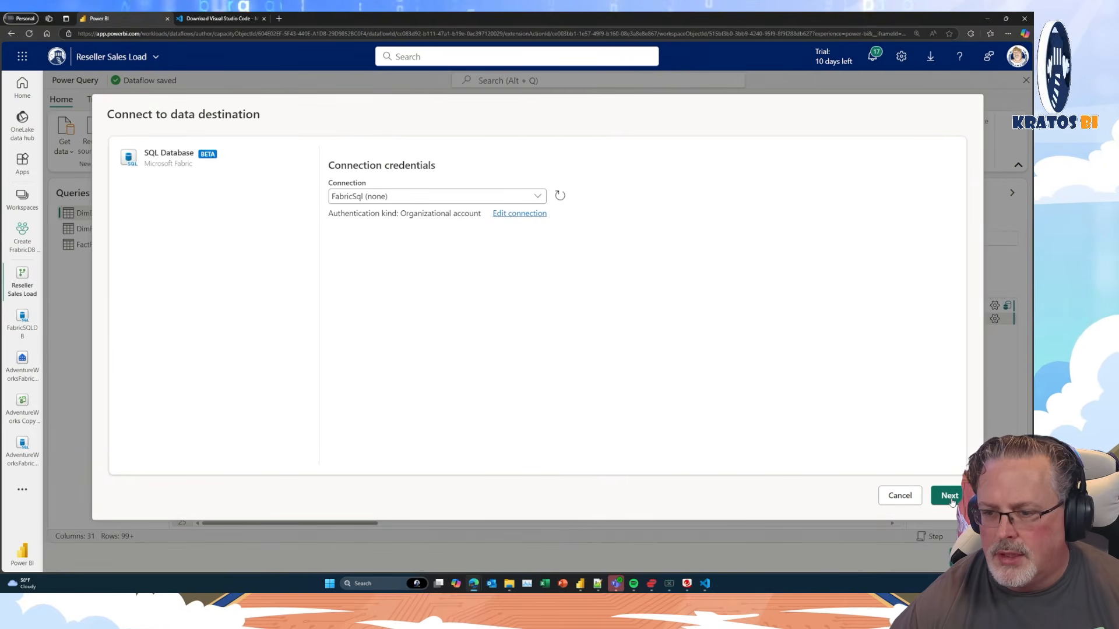
left_click(950, 497)
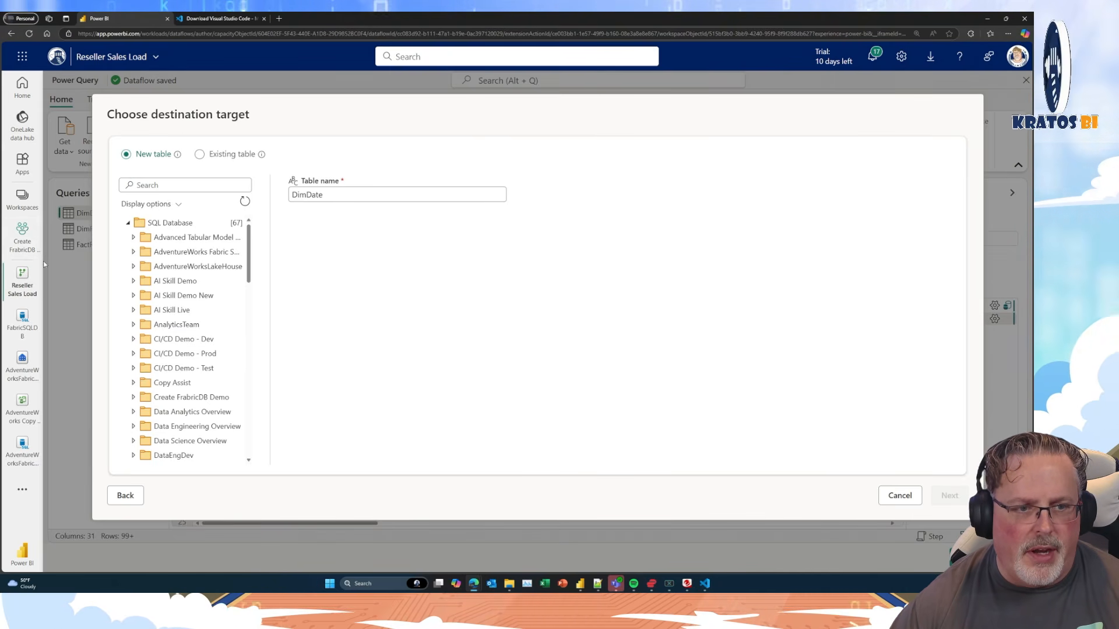
Target FabricSQLDB in the Create FrabricDB Demo workspace with a new DimDate table and save the automatic destination settings.
scroll(167, 377, "down", 3)
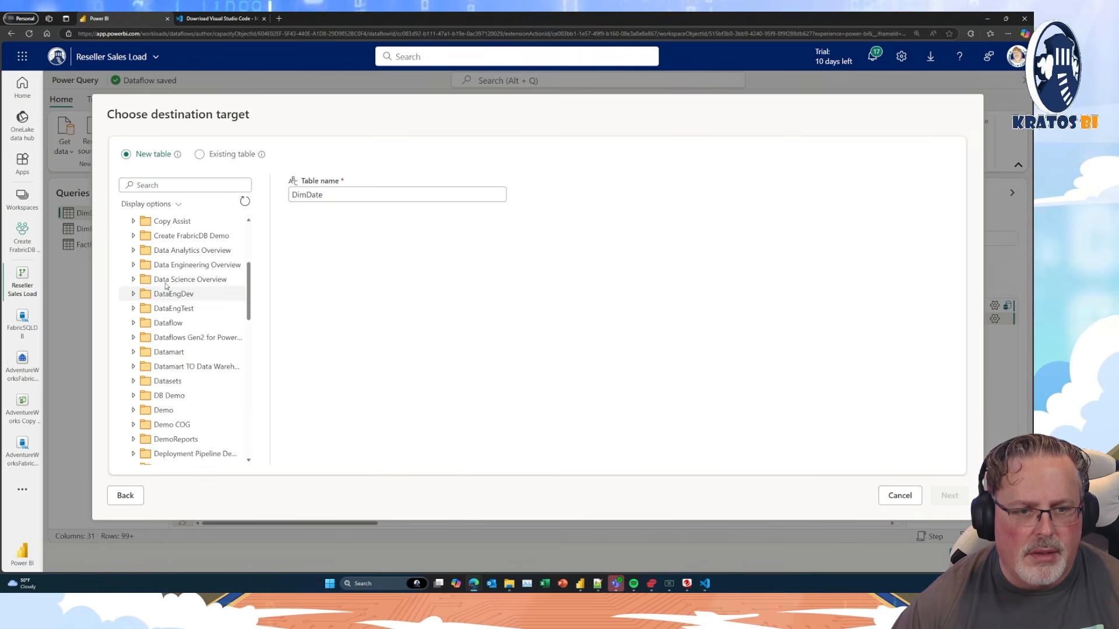
scroll(174, 423, "down", 2)
scroll(174, 424, "up", 4)
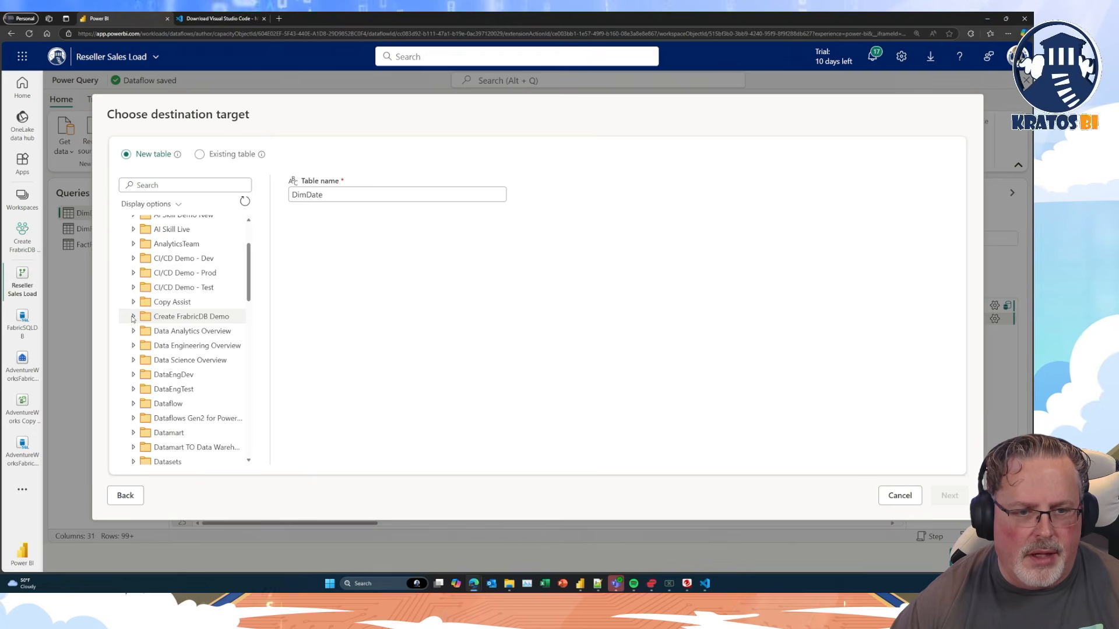
left_click(133, 316)
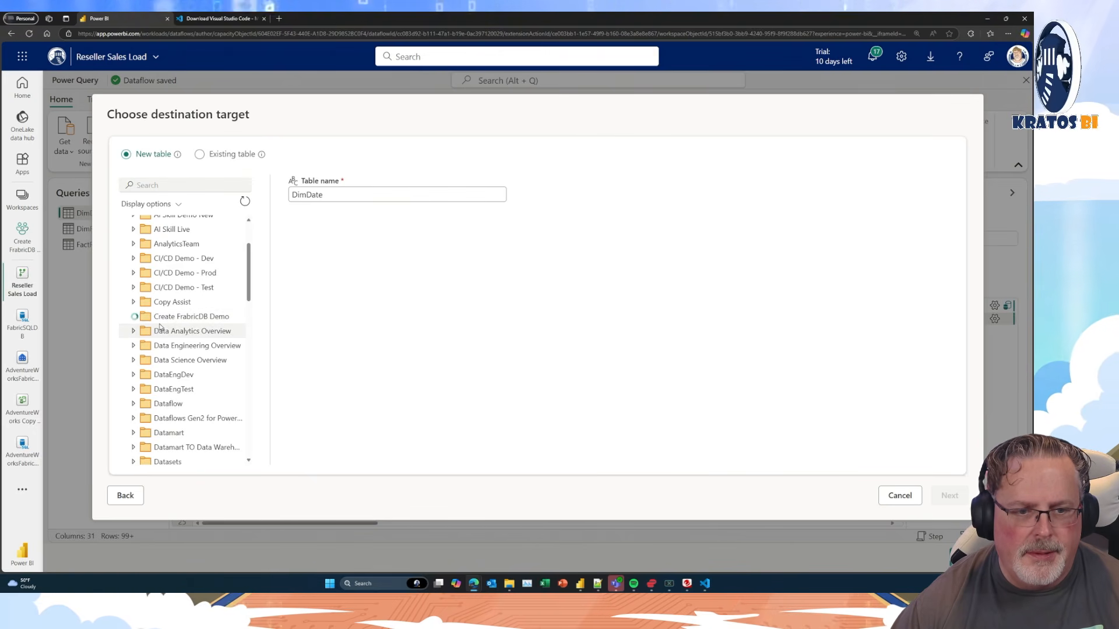
left_click(178, 336)
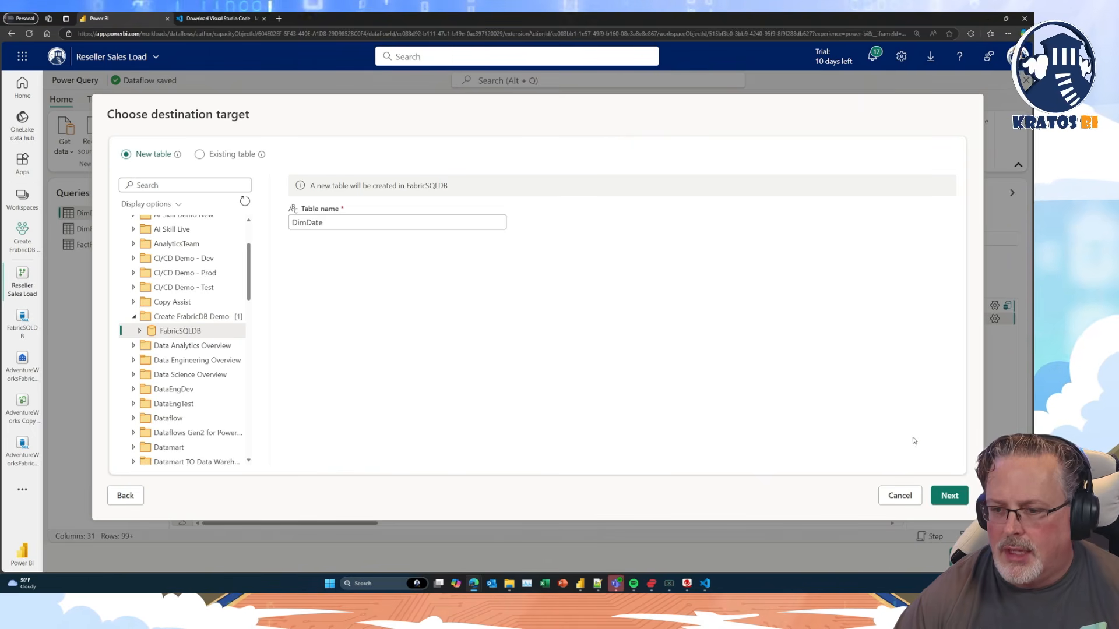
left_click(959, 500)
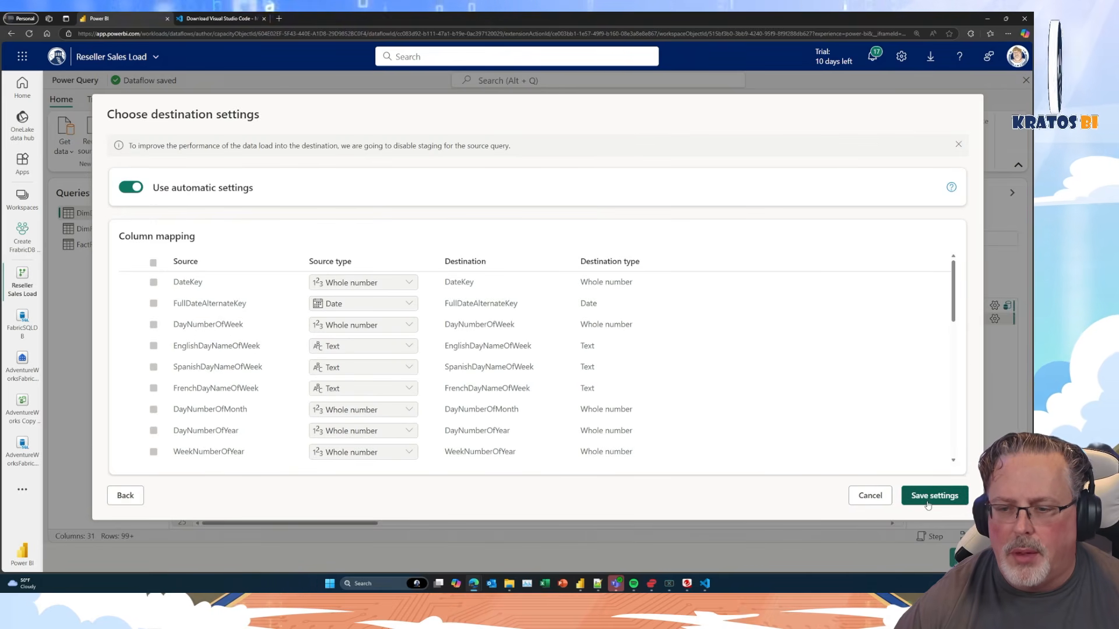
left_click(927, 503)
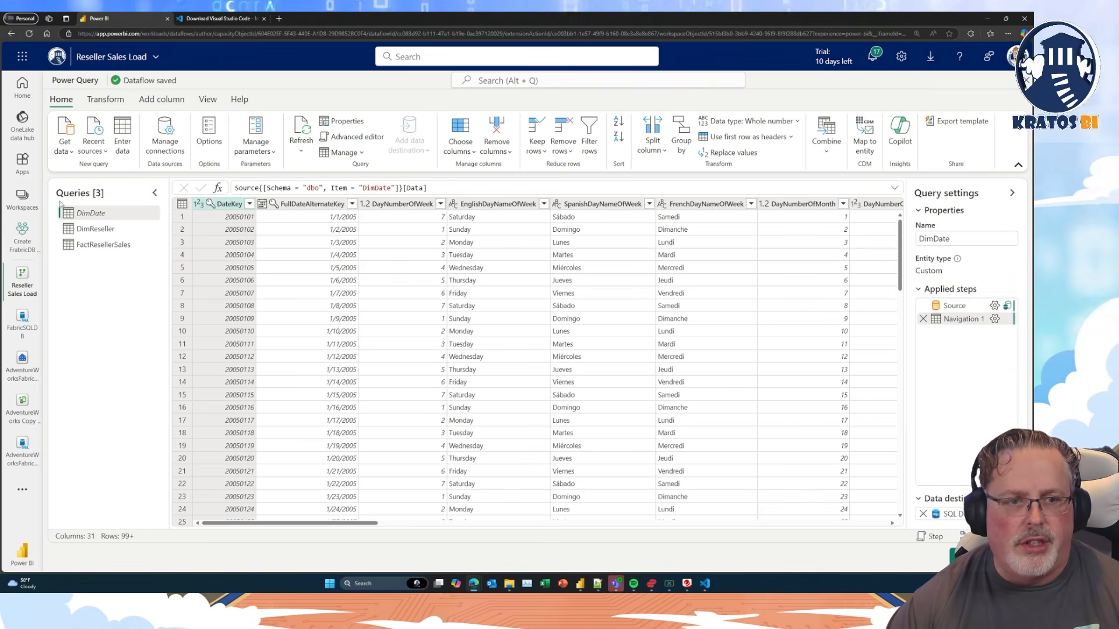
Add a Fabric SQL Database data destination to the DimReseller query using the FabricSql connection.
left_click(93, 229)
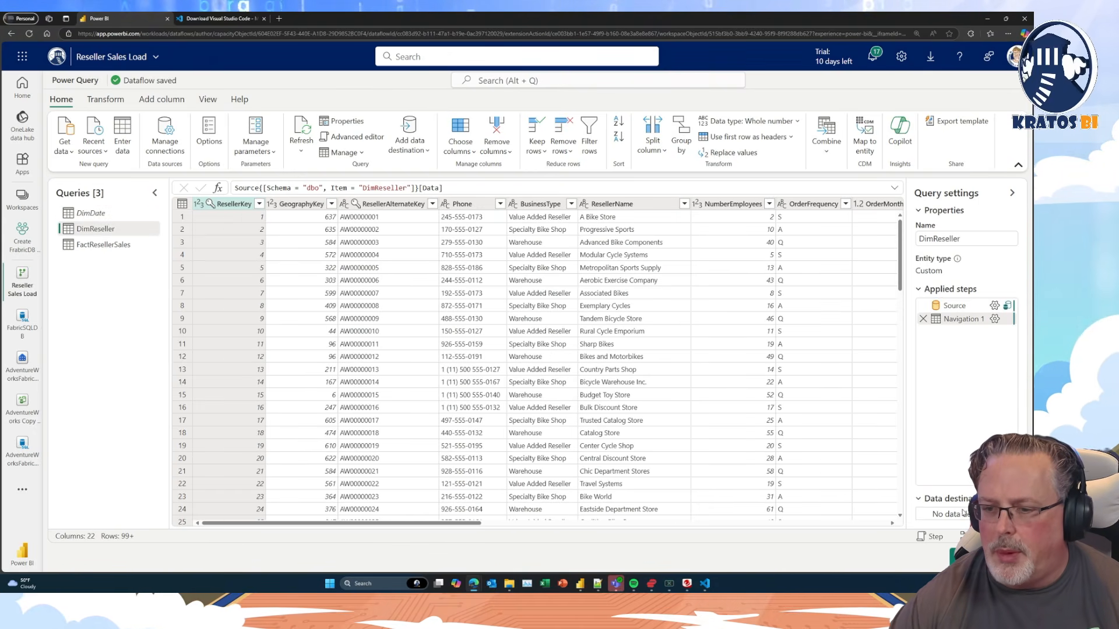
left_click(958, 474)
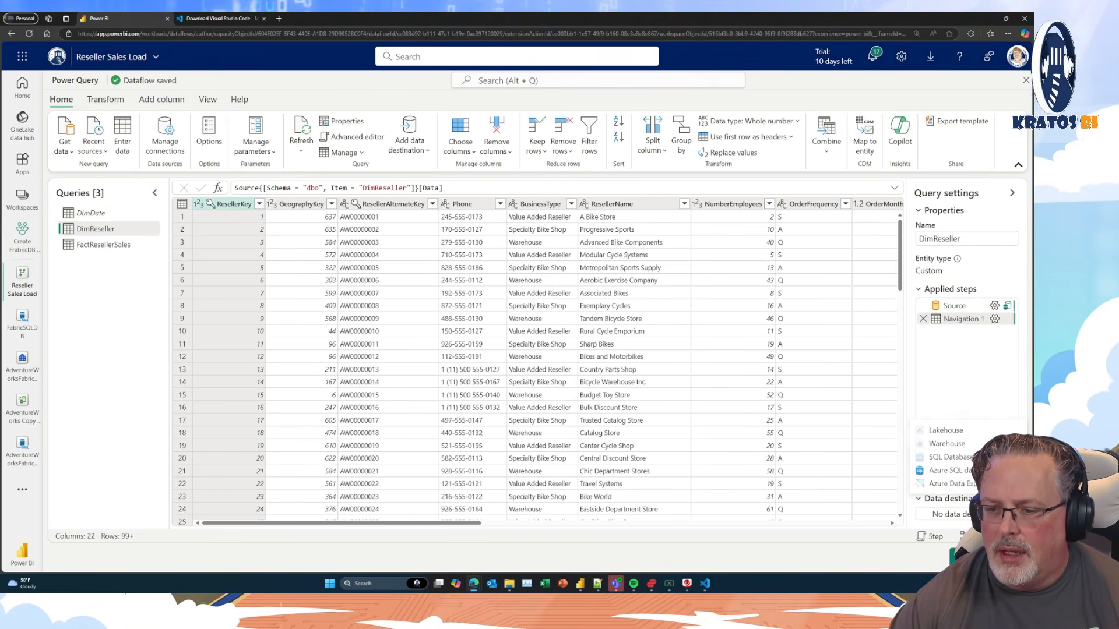
left_click(947, 457)
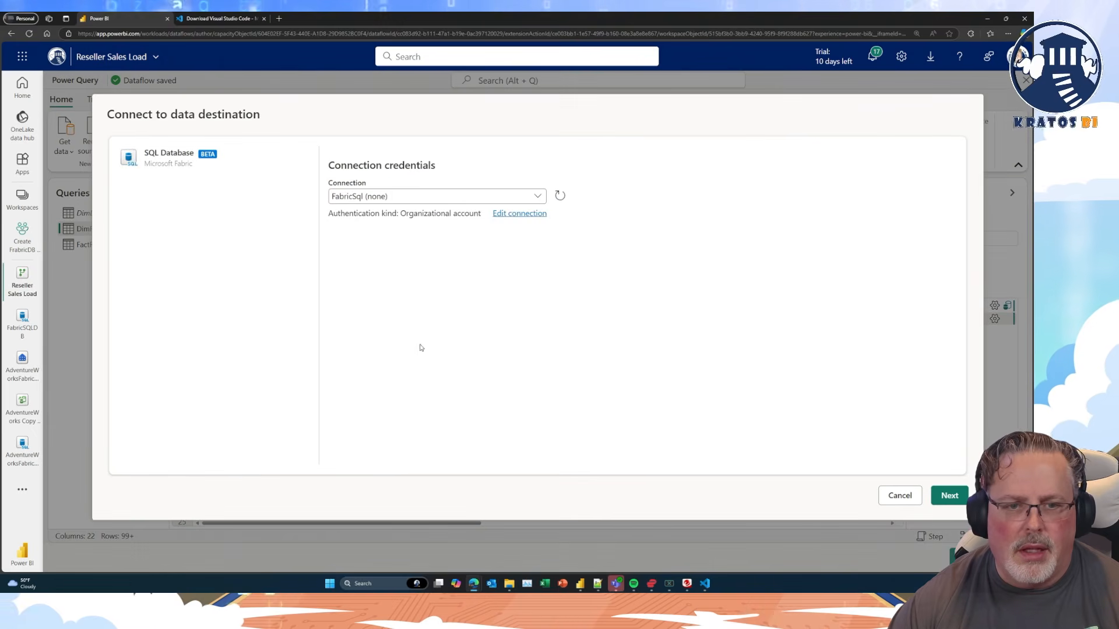
left_click(948, 495)
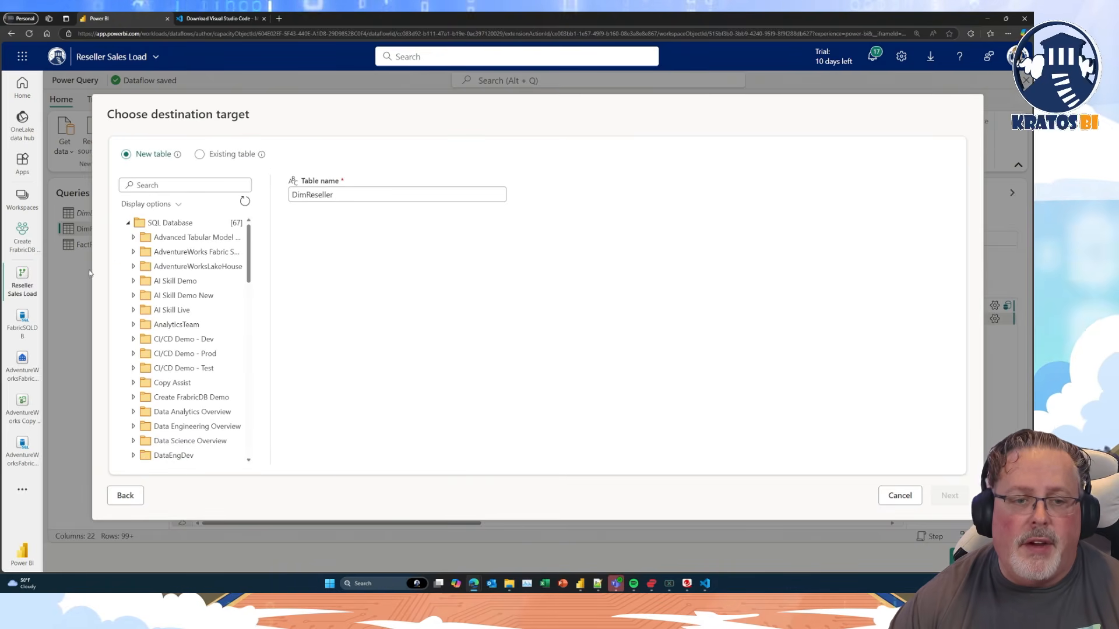
Target FabricSQLDB in the Create FrabricDB Demo workspace with a new DimReseller table and save the automatic destination settings.
left_click(133, 398)
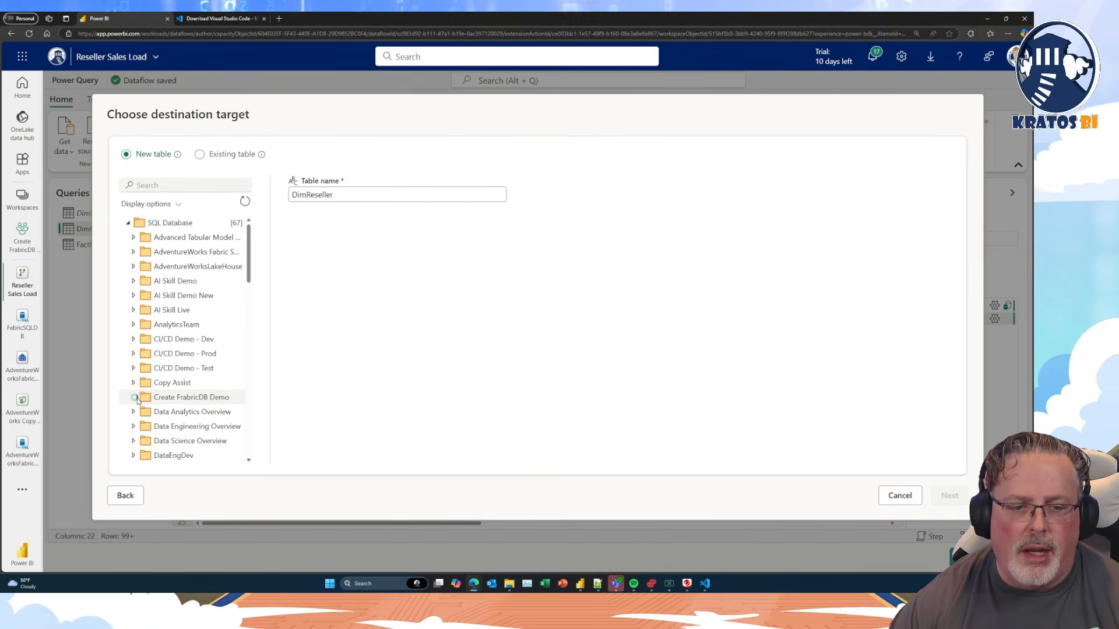
left_click(175, 410)
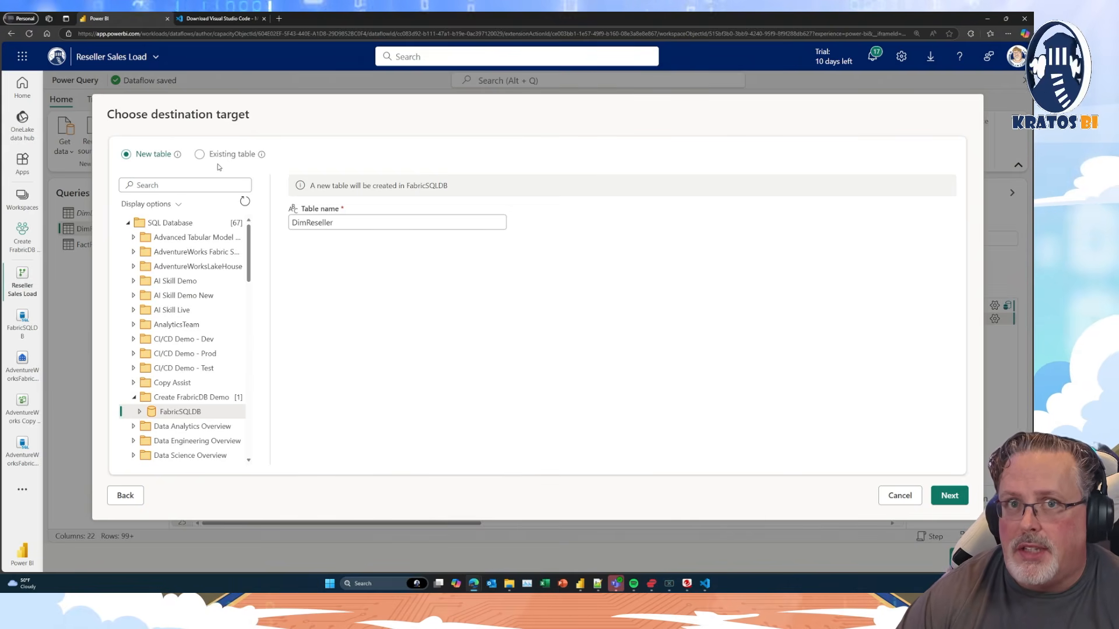
left_click(950, 501)
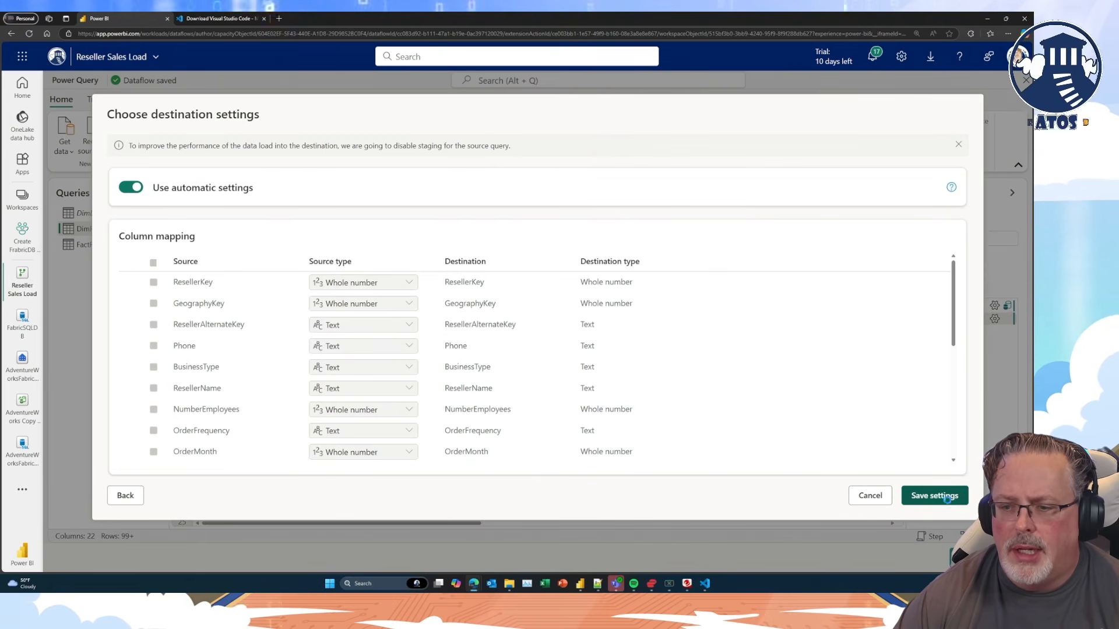
left_click(934, 496)
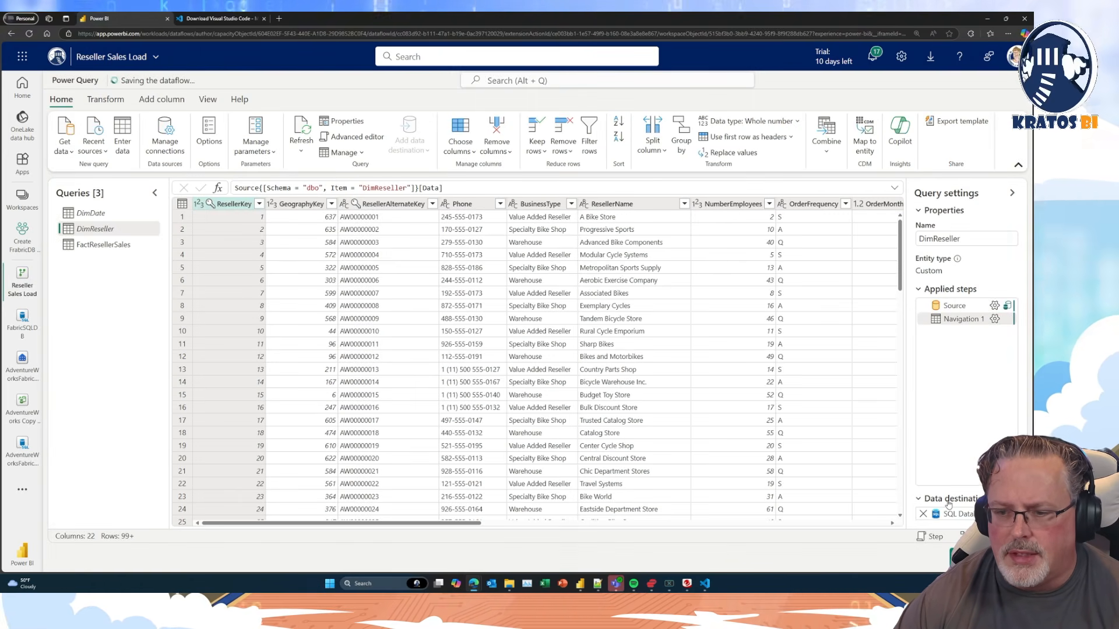
Add a Fabric SQL Database data destination to the FactResellerSales query using the FabricSql connection.
left_click(104, 245)
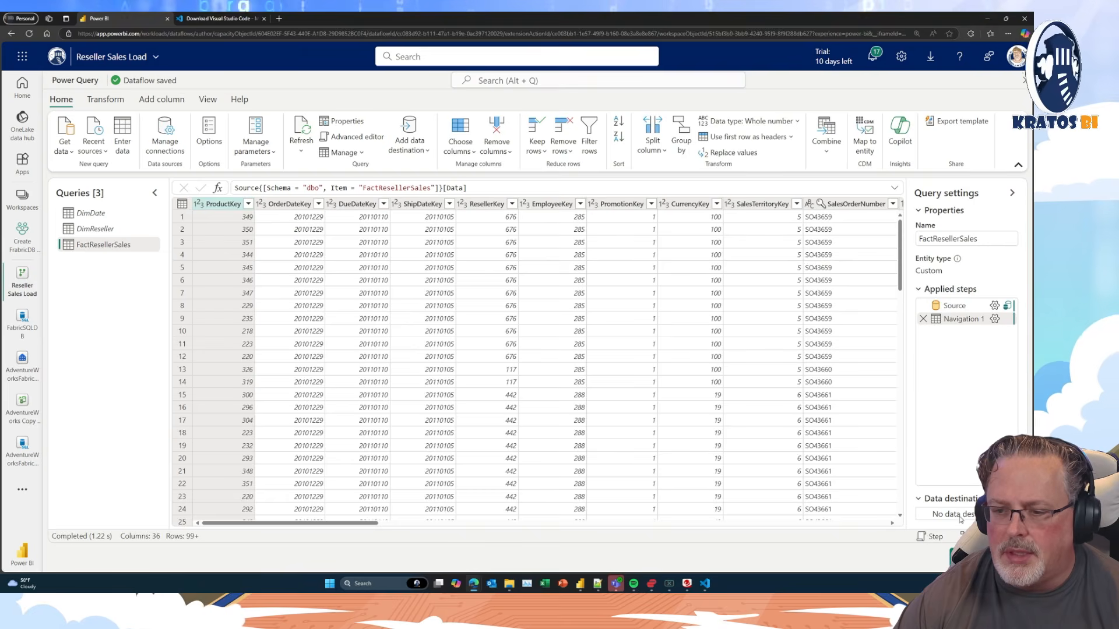
left_click(1011, 499)
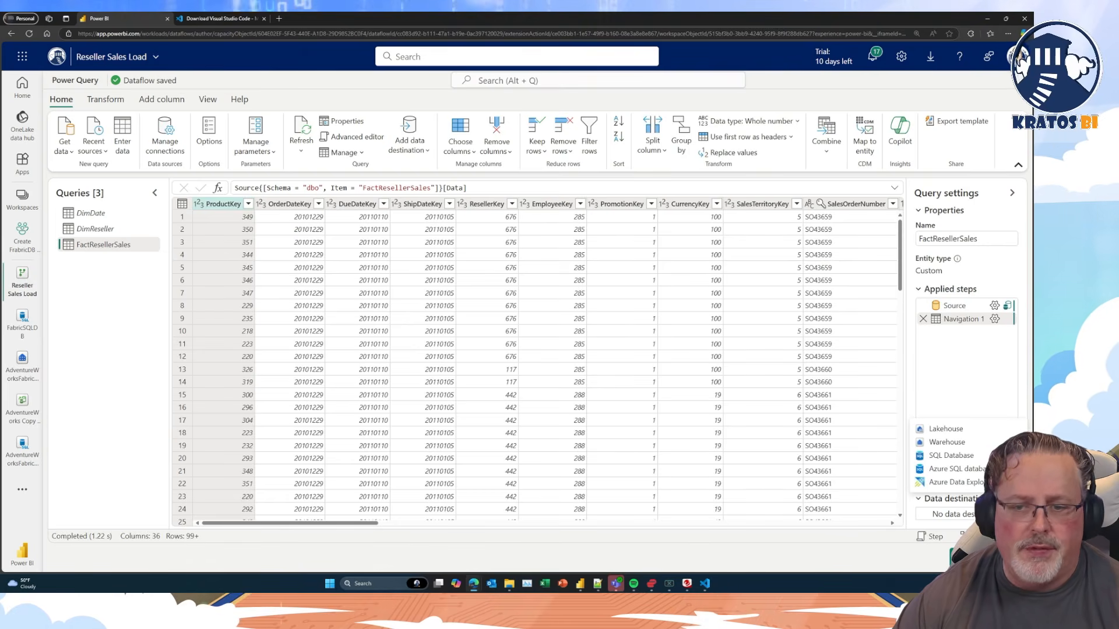
left_click(950, 457)
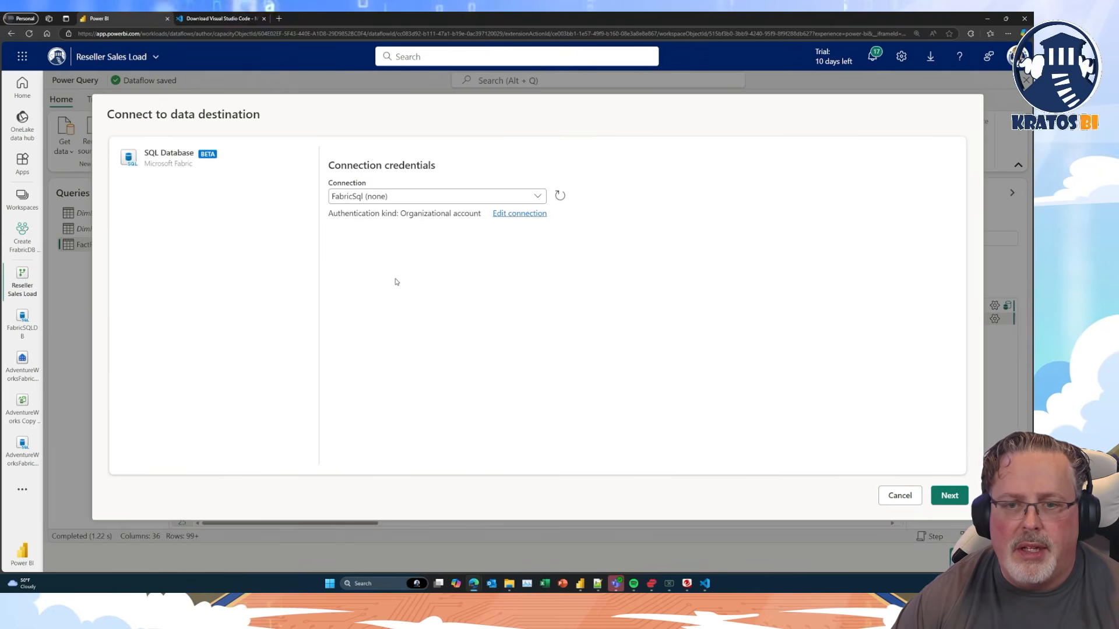
left_click(951, 496)
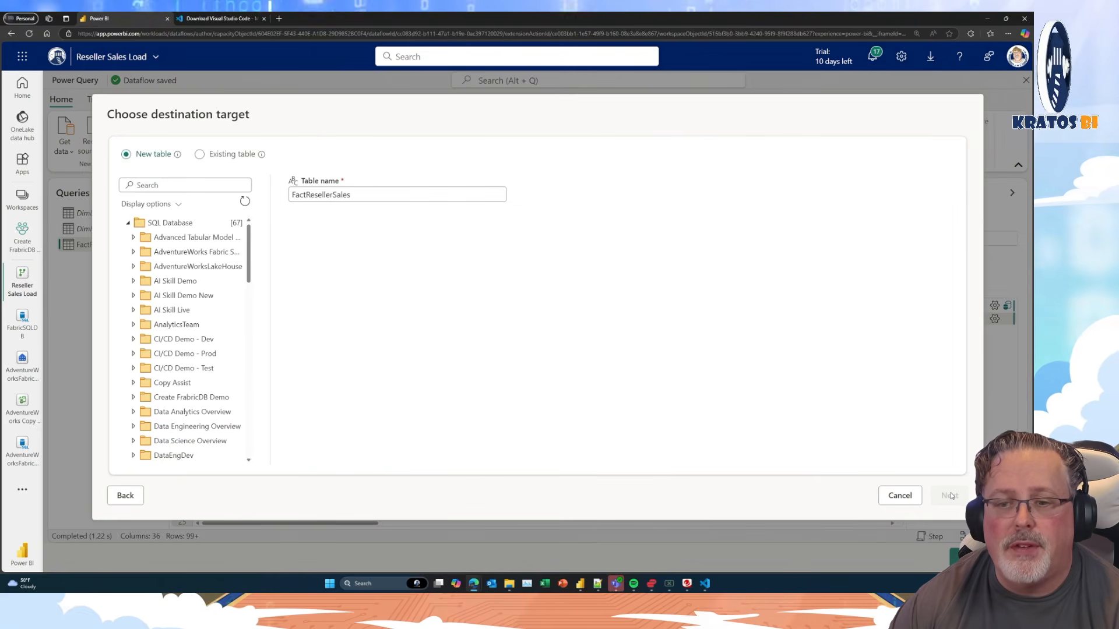
Target FabricSQLDB in the Create FrabricDB Demo workspace with a new FactResellerSales table and save the automatic destination settings.
left_click(133, 398)
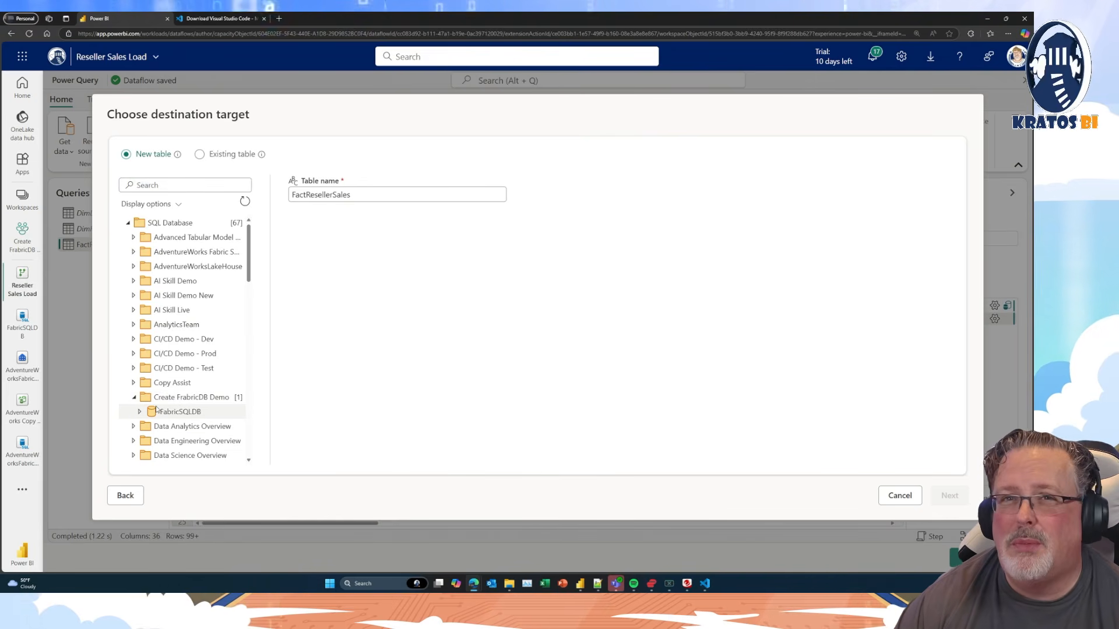
left_click(169, 413)
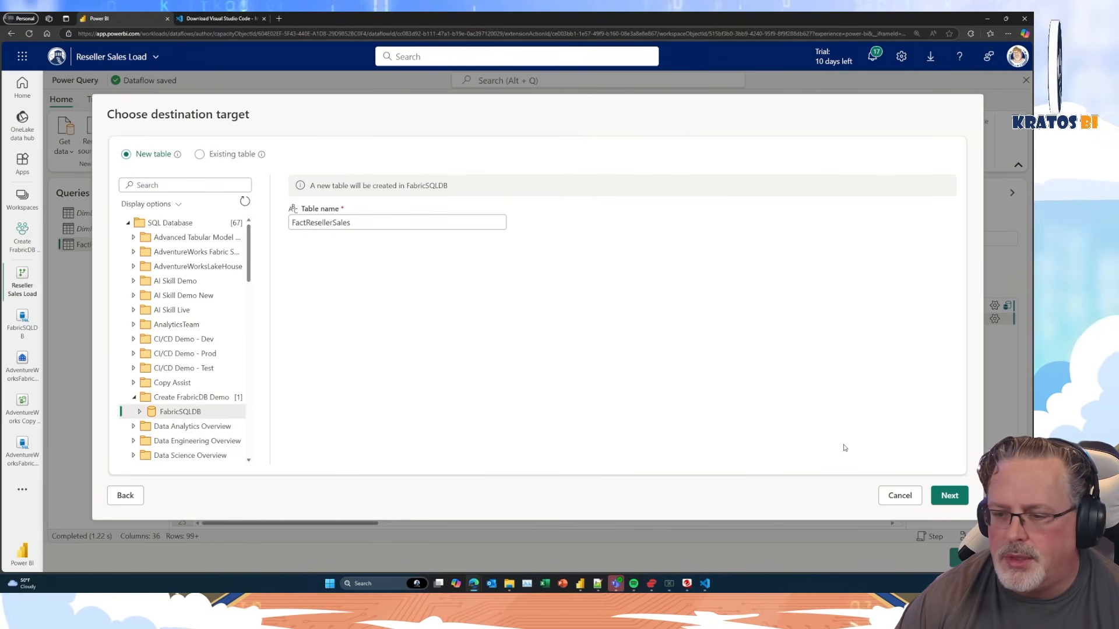
left_click(950, 496)
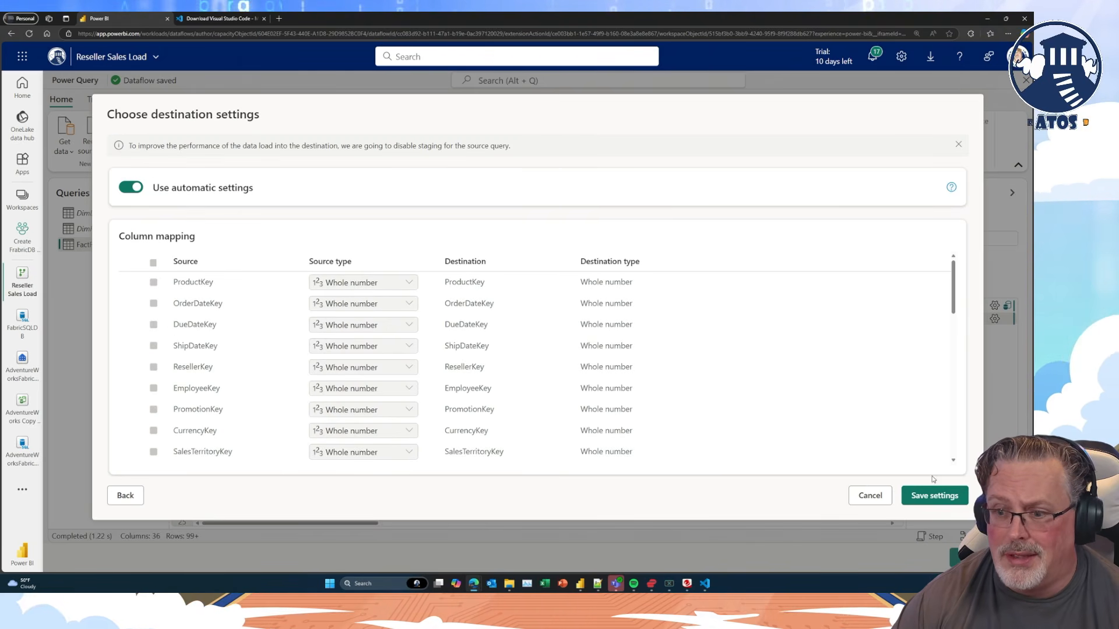
left_click(934, 496)
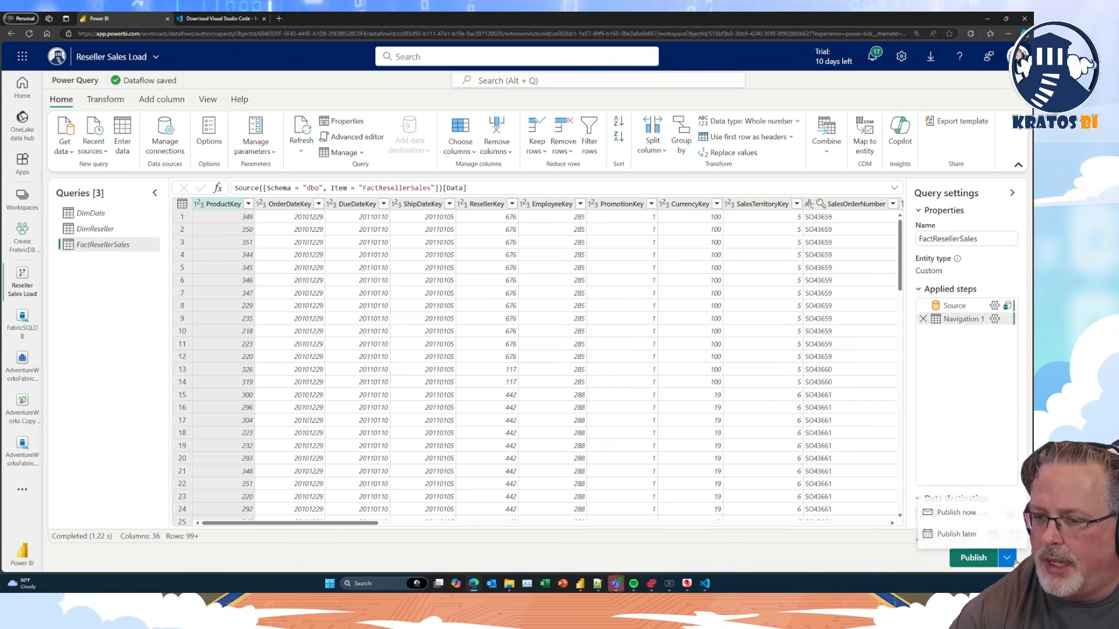
Publish the Reseller Sales Load dataflow and reload the Create FrabricDB Demo workspace page.
left_click(1013, 560)
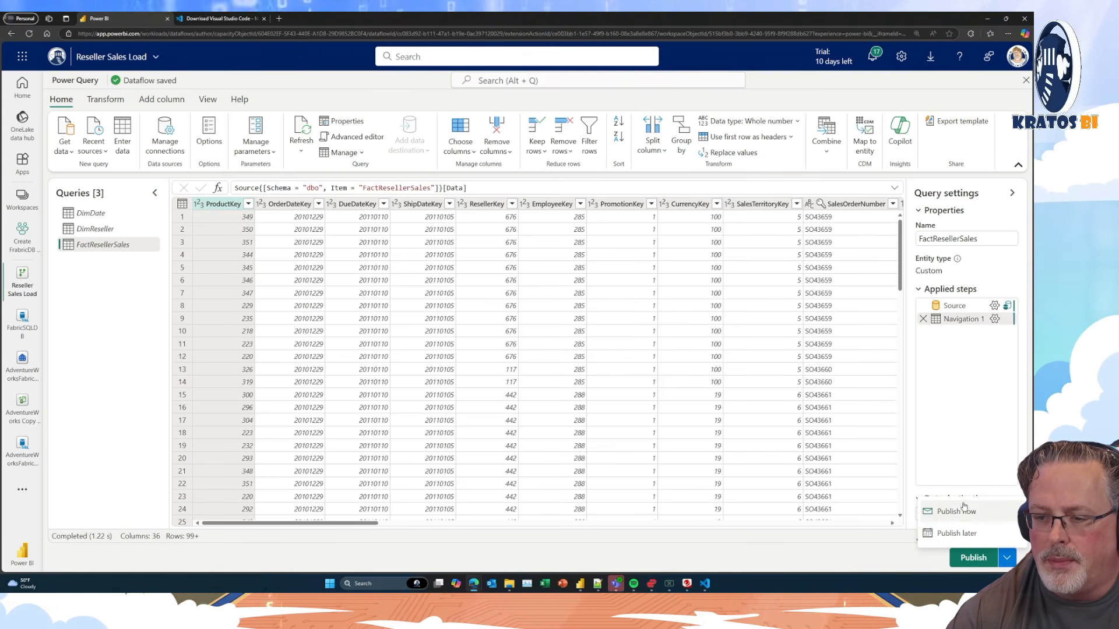
left_click(970, 559)
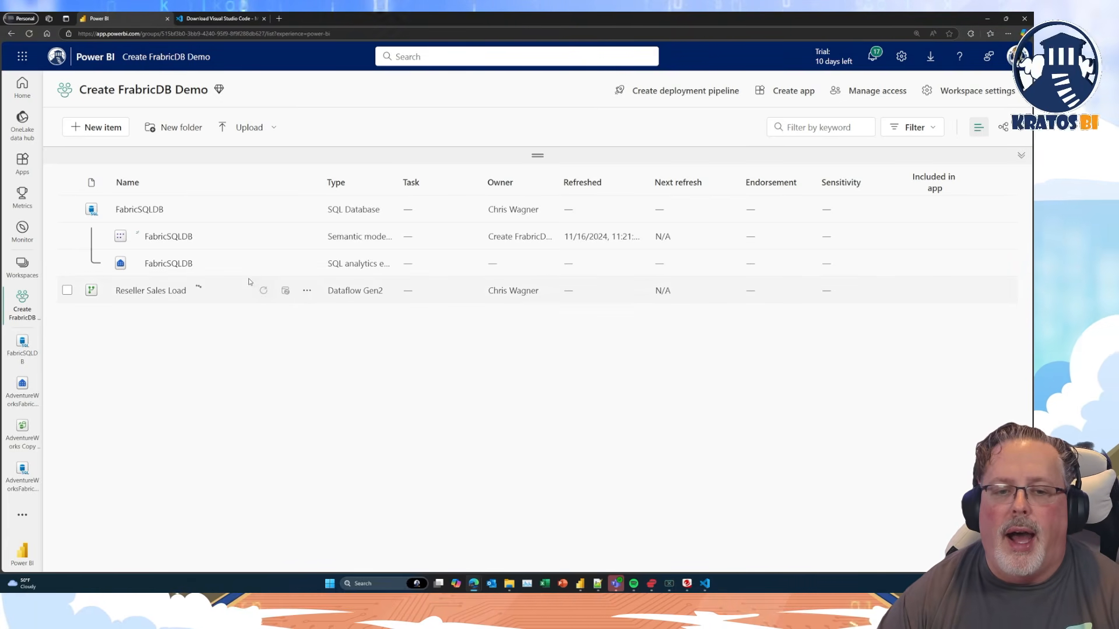
left_click(307, 291)
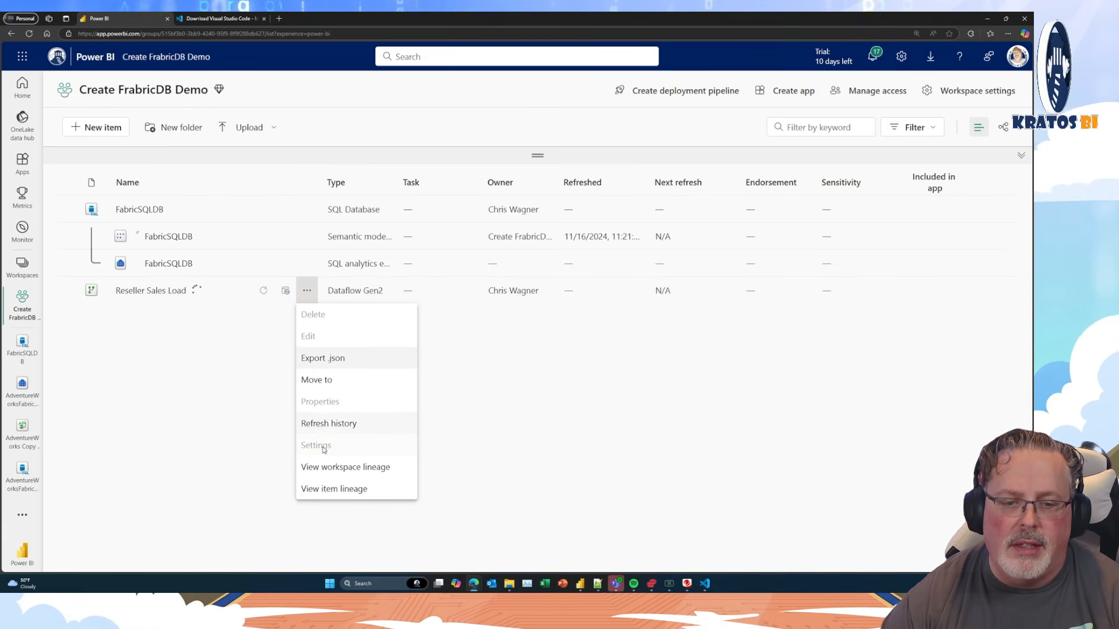
left_click(230, 406)
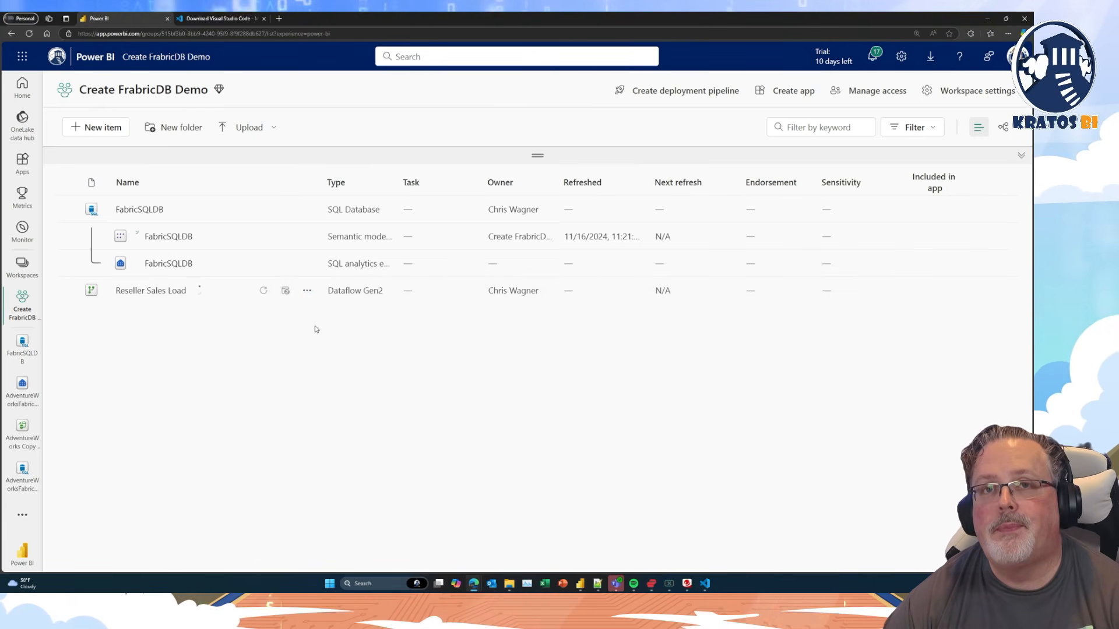
left_click(29, 33)
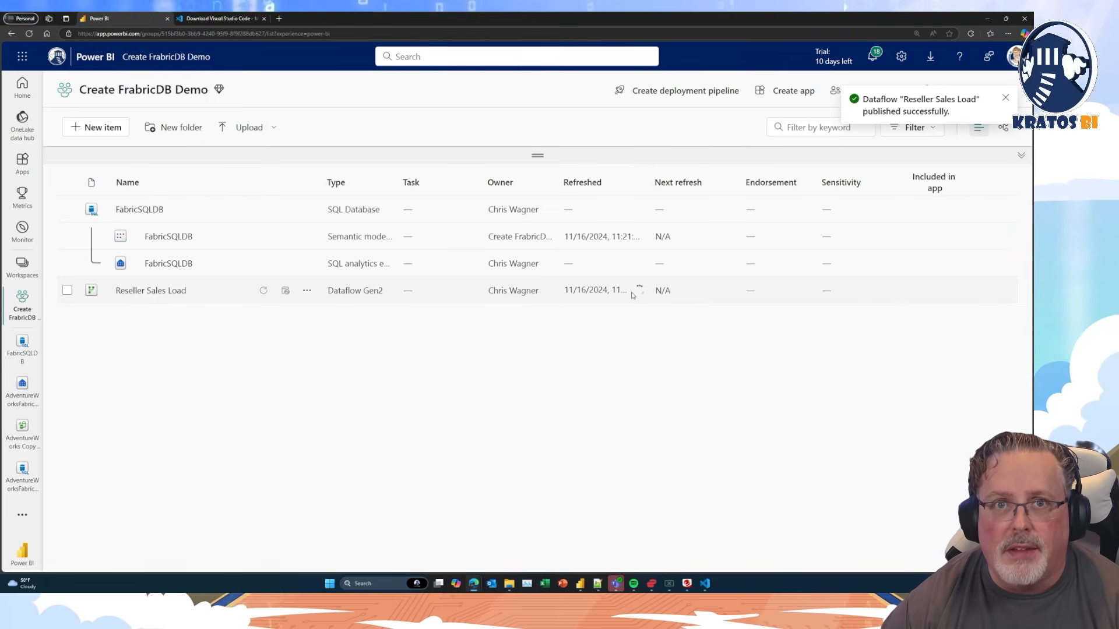
Turn on a daily refresh schedule at 6:00 AM in the settings of the Reseller Sales Load dataflow.
left_click(307, 291)
left_click(320, 449)
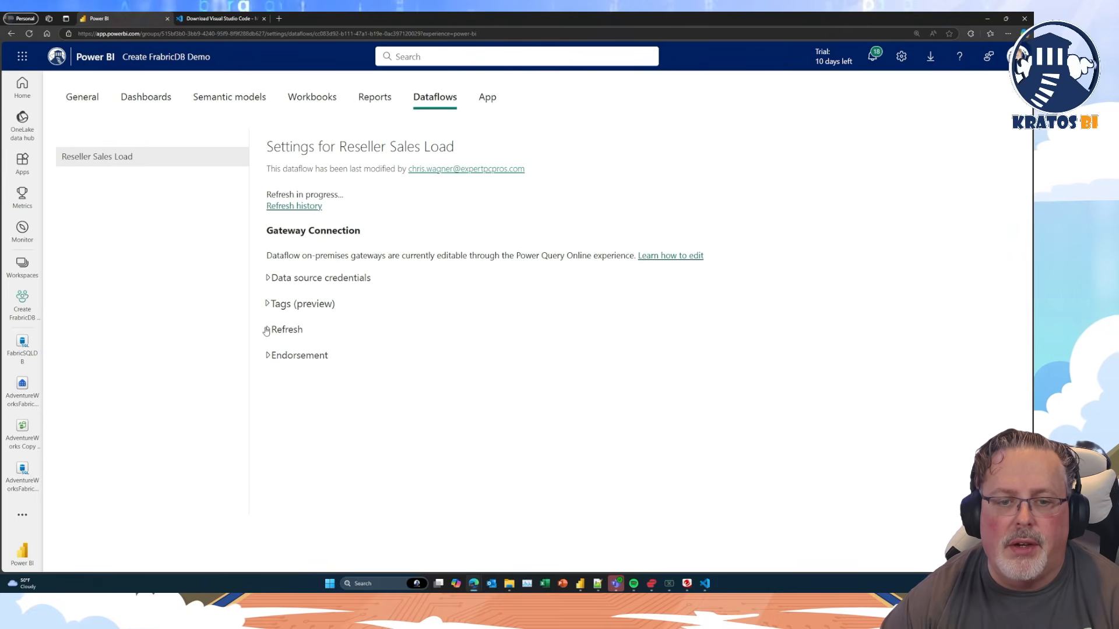
left_click(265, 329)
scroll(274, 309, "down", 2)
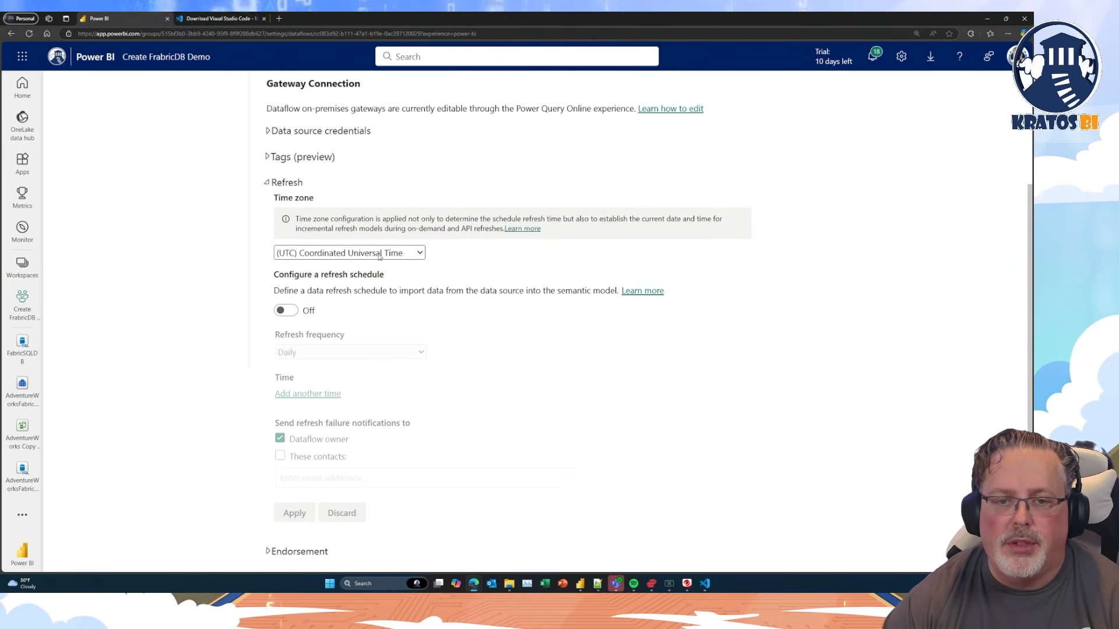
left_click(285, 310)
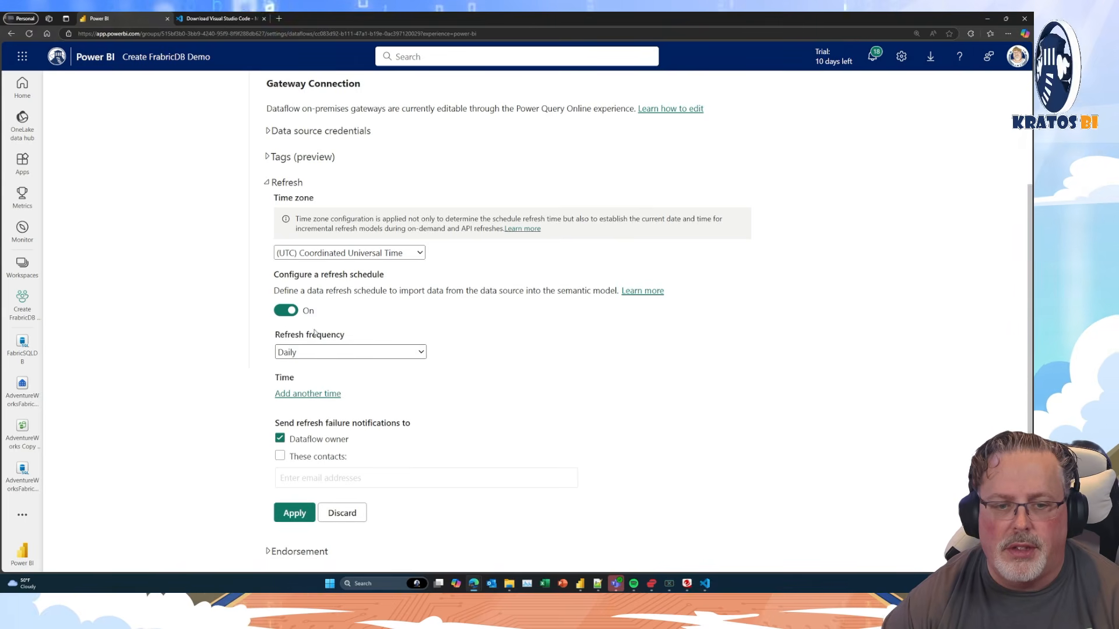
left_click(328, 395)
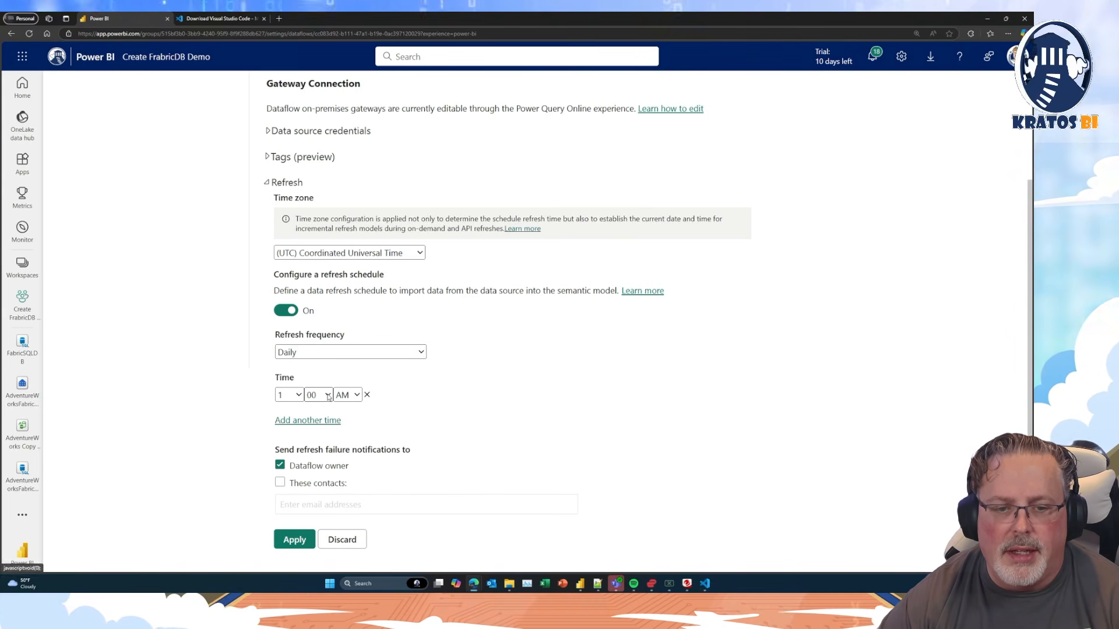
left_click(294, 394)
left_click(291, 292)
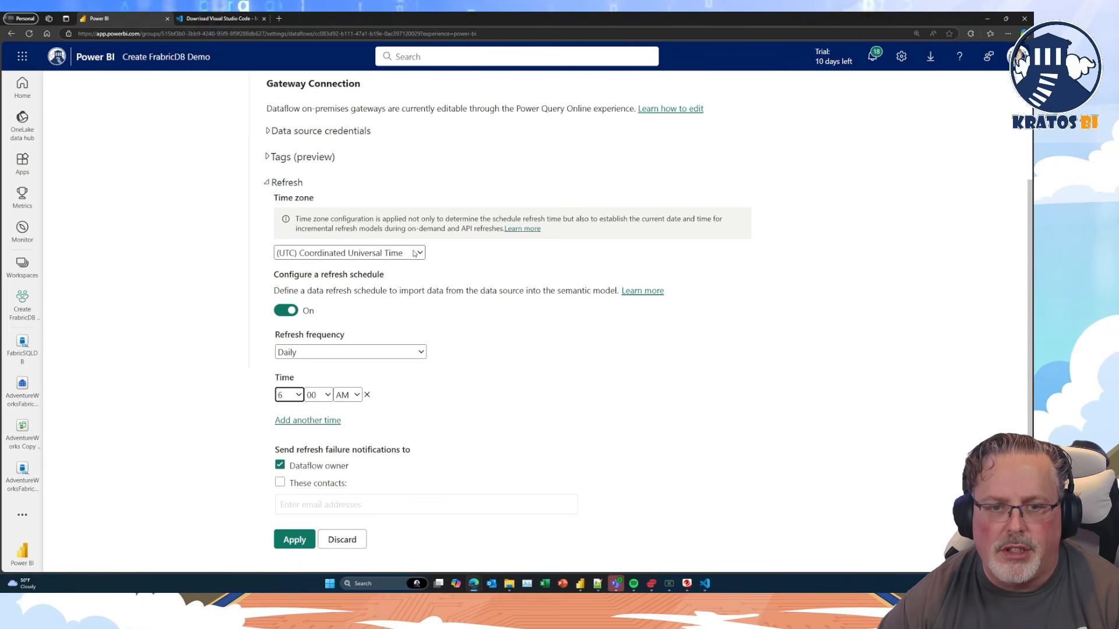
Set the refresh time zone to (UTC-06:00) Central Time (US and Canada) and apply the schedule.
left_click(362, 252)
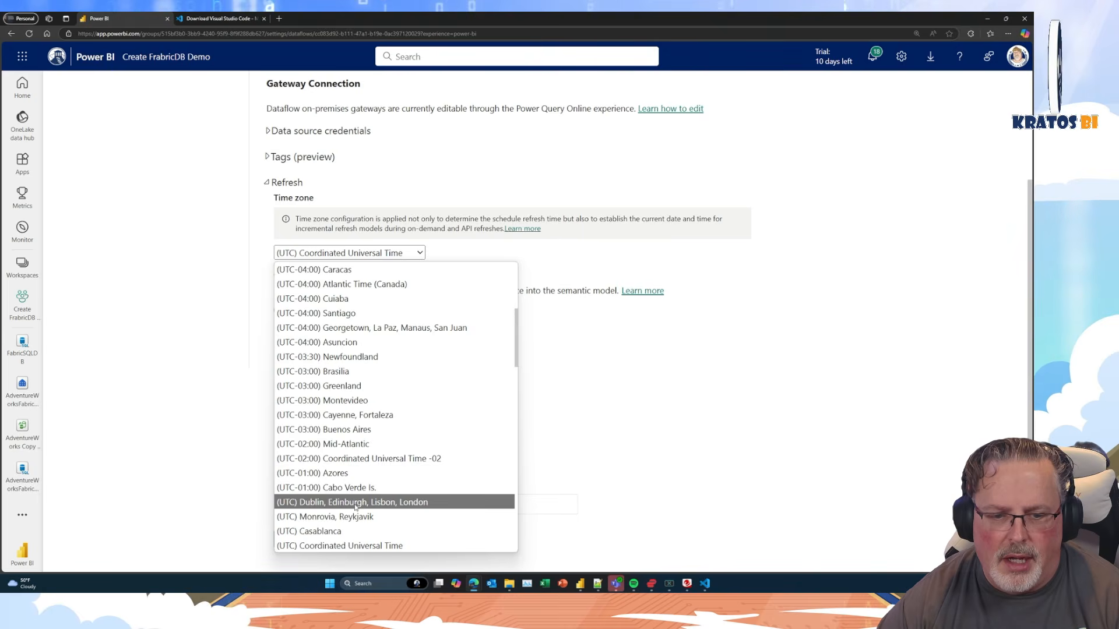
scroll(355, 506, "down", 3)
scroll(361, 504, "up", 2)
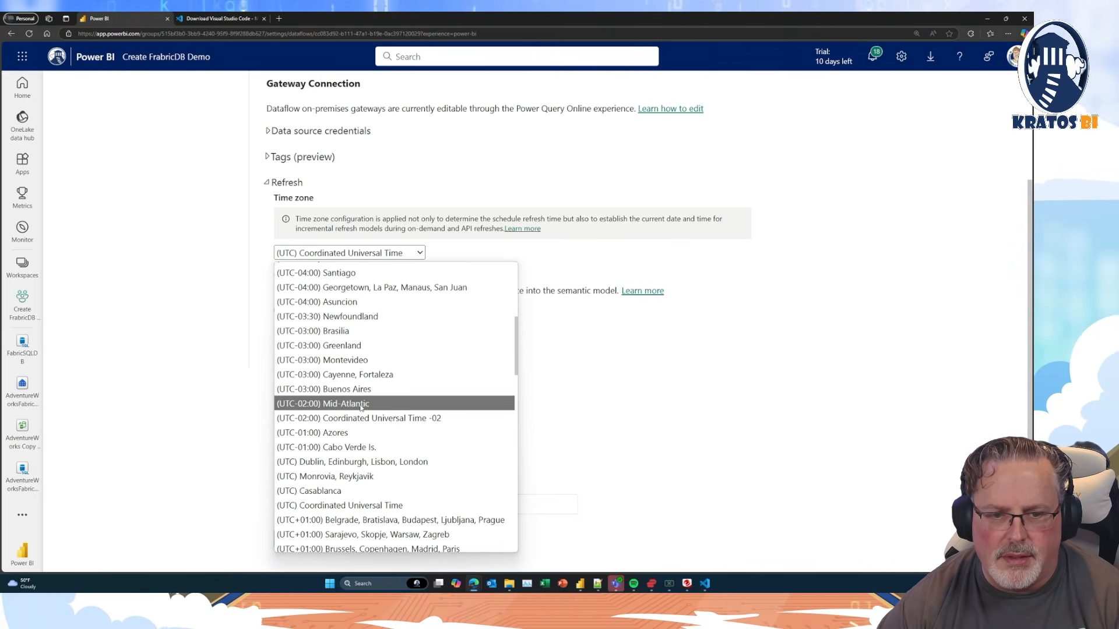
scroll(358, 460, "up", 3)
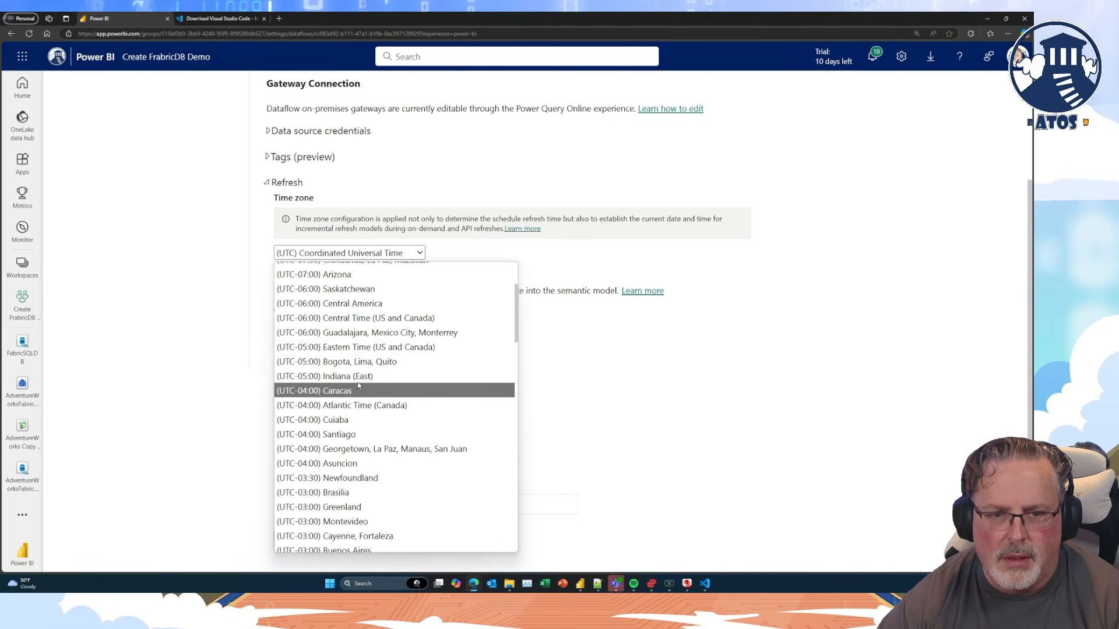
left_click(355, 318)
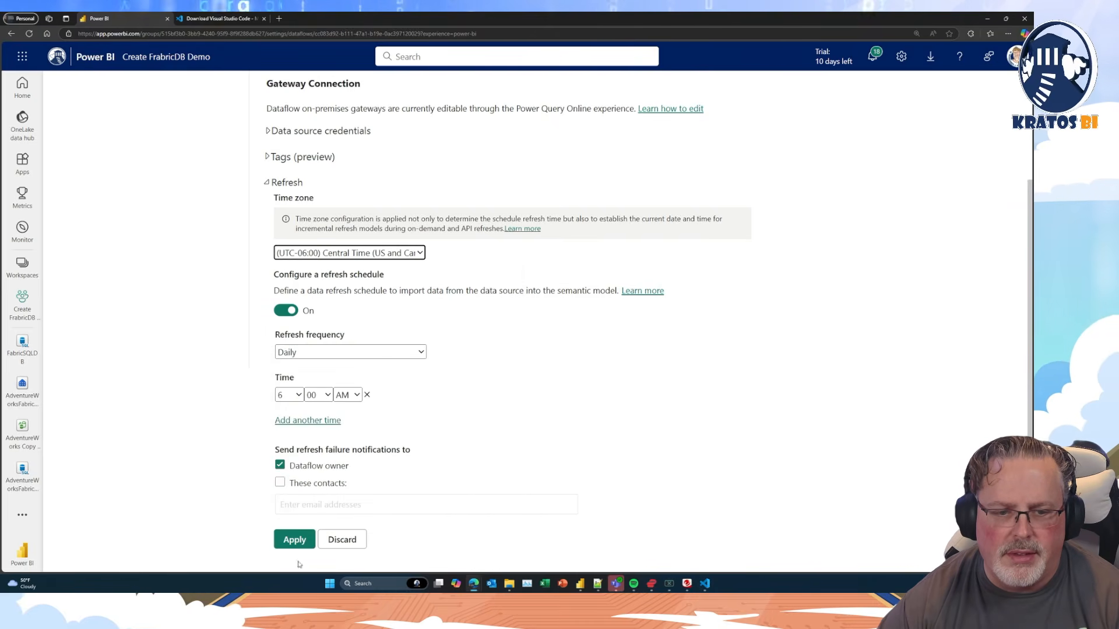
left_click(299, 539)
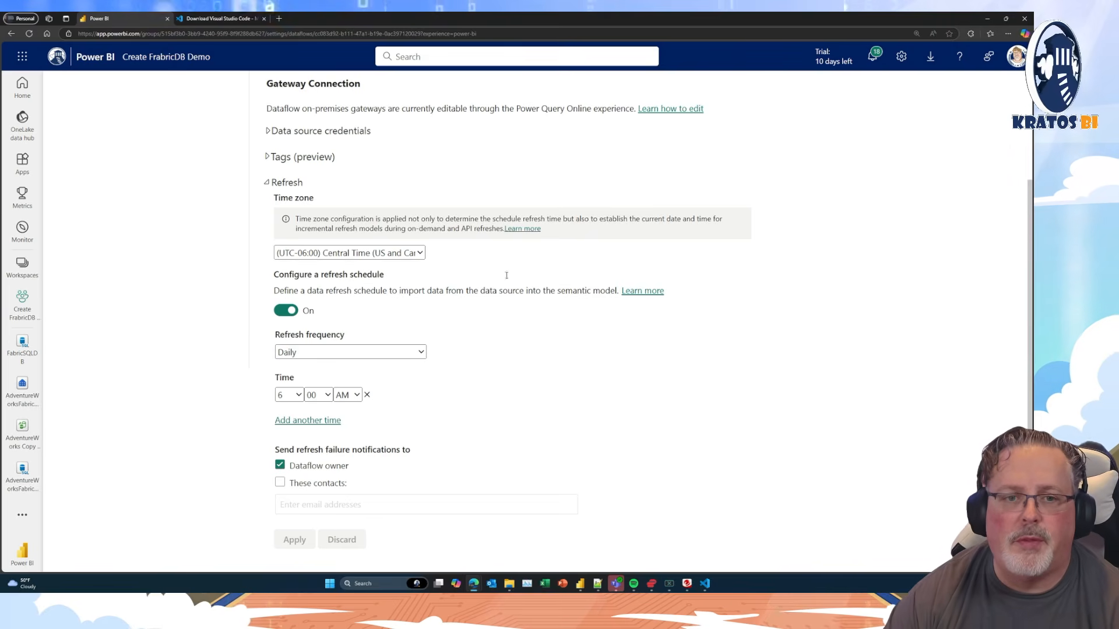
Review the Tags and Endorsement sections of the dataflow settings.
left_click(265, 156)
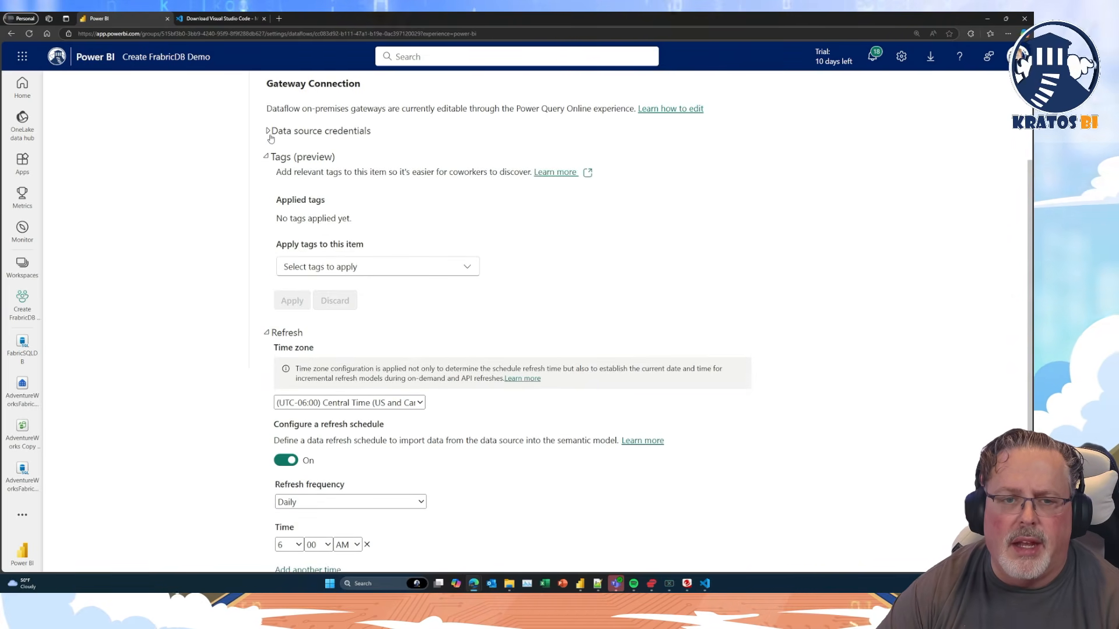
left_click(269, 157)
scroll(301, 299, "up", 2)
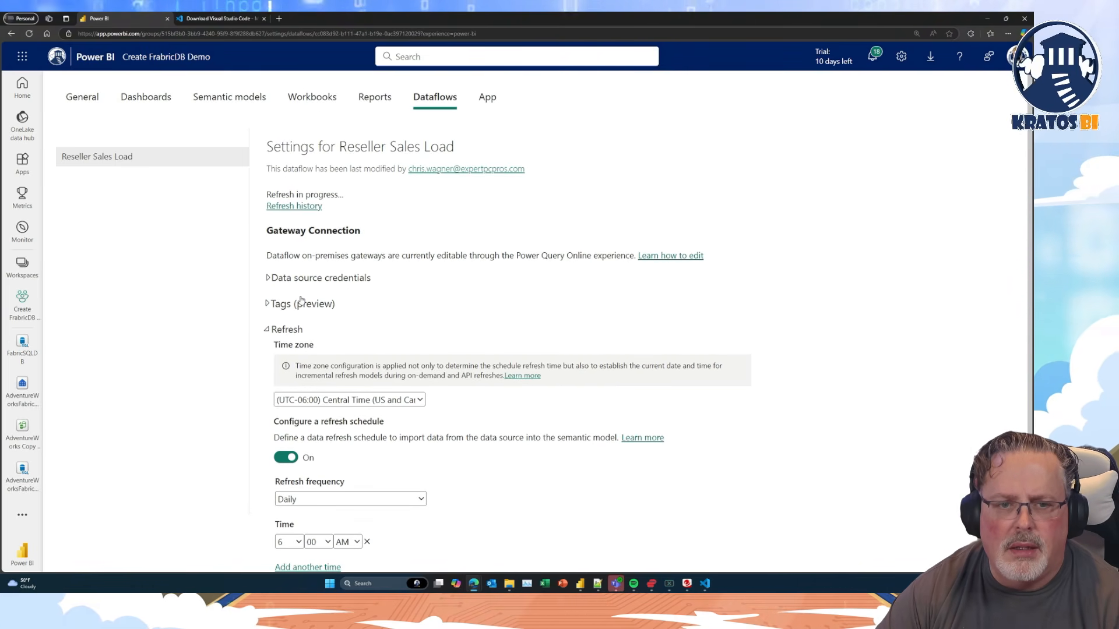
left_click(277, 329)
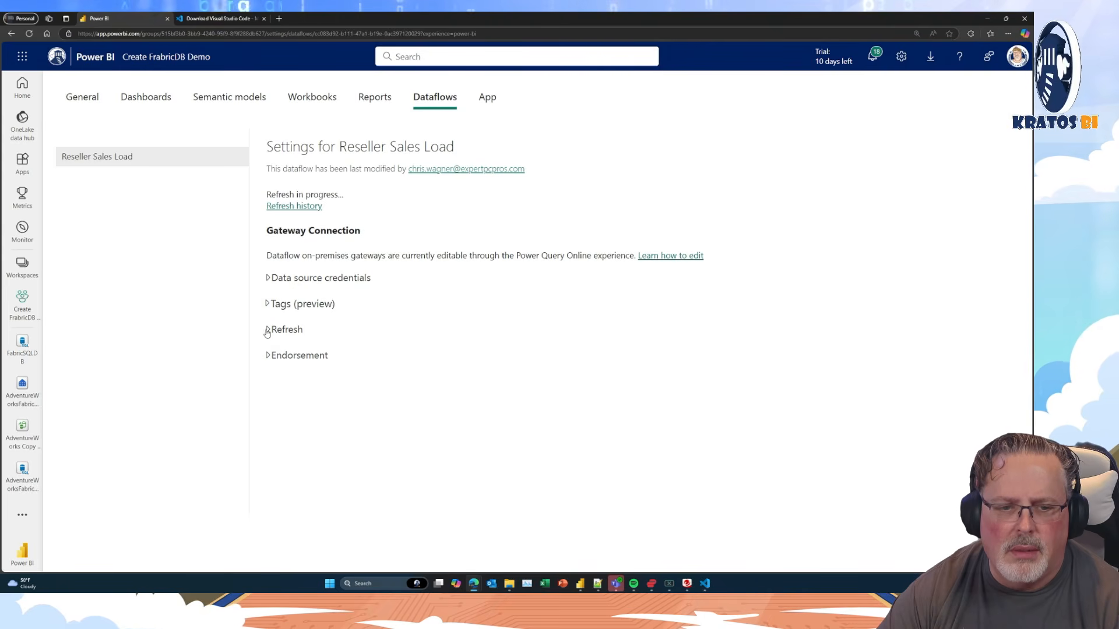
left_click(268, 355)
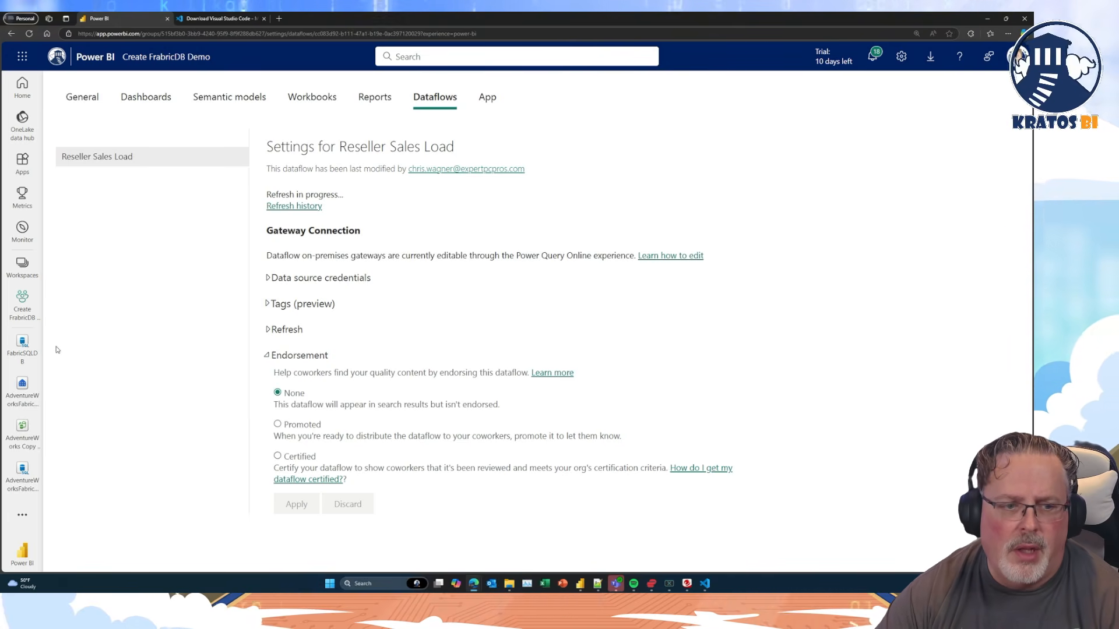
Return to the Create FrabricDB Demo workspace and check the owner, last refresh and next refresh of the dataflow.
left_click(25, 314)
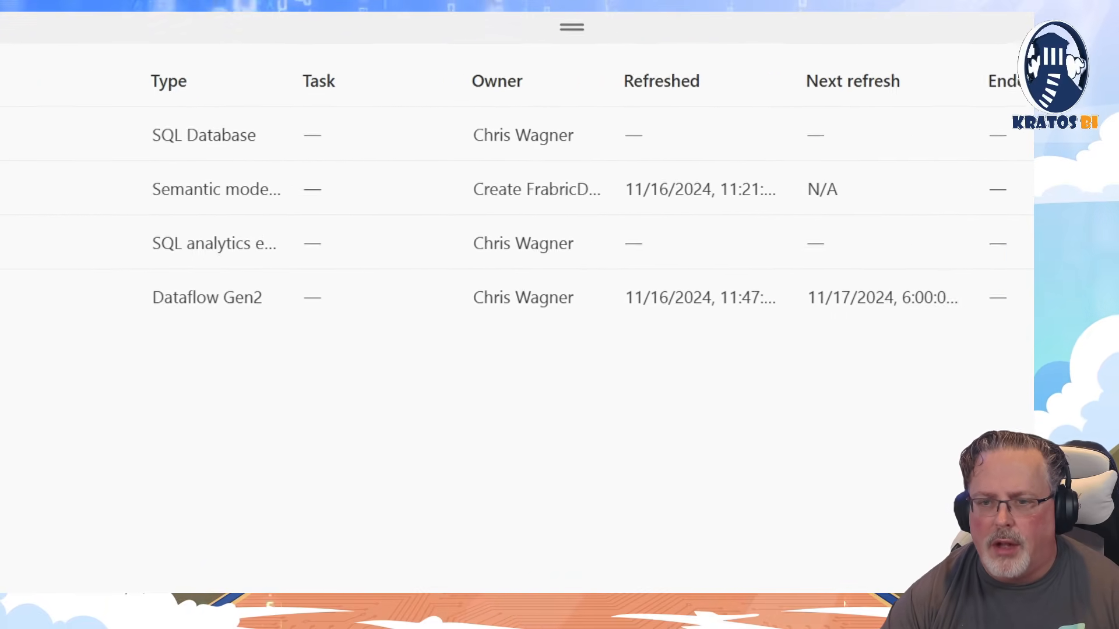
mouse_move(437, 257)
left_mouse_down()
mouse_move(537, 325)
mouse_move(655, 357)
left_mouse_up()
mouse_move(664, 258)
left_mouse_down()
mouse_move(737, 317)
mouse_move(849, 350)
left_mouse_up()
key("Escape")
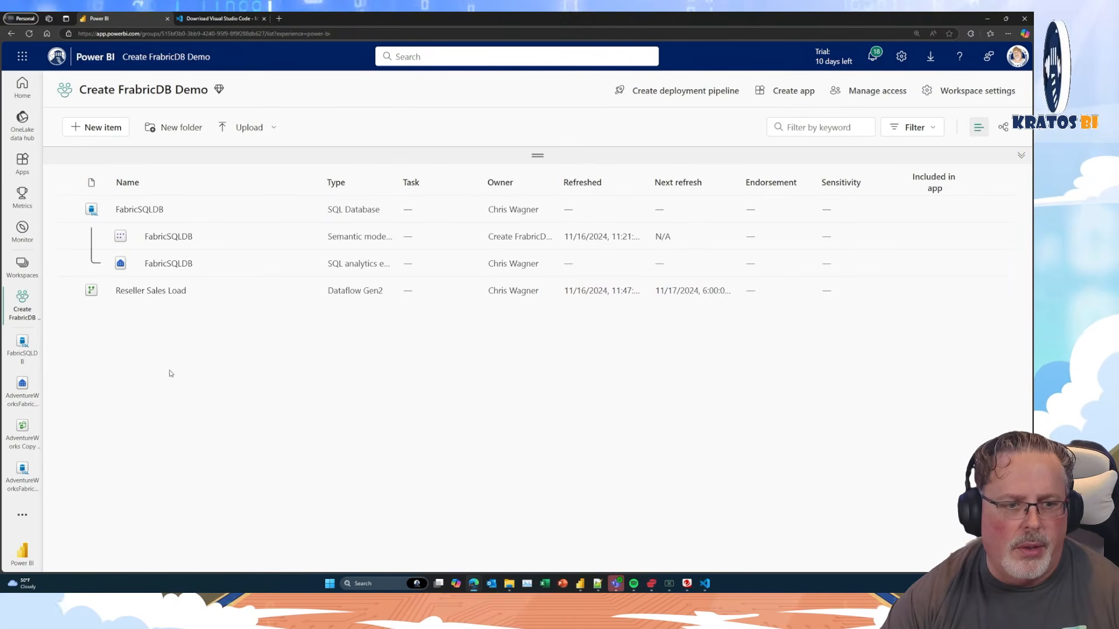
Open the FabricSQLDB SQL database and expand its dbo schema down to the list of tables.
left_click(139, 210)
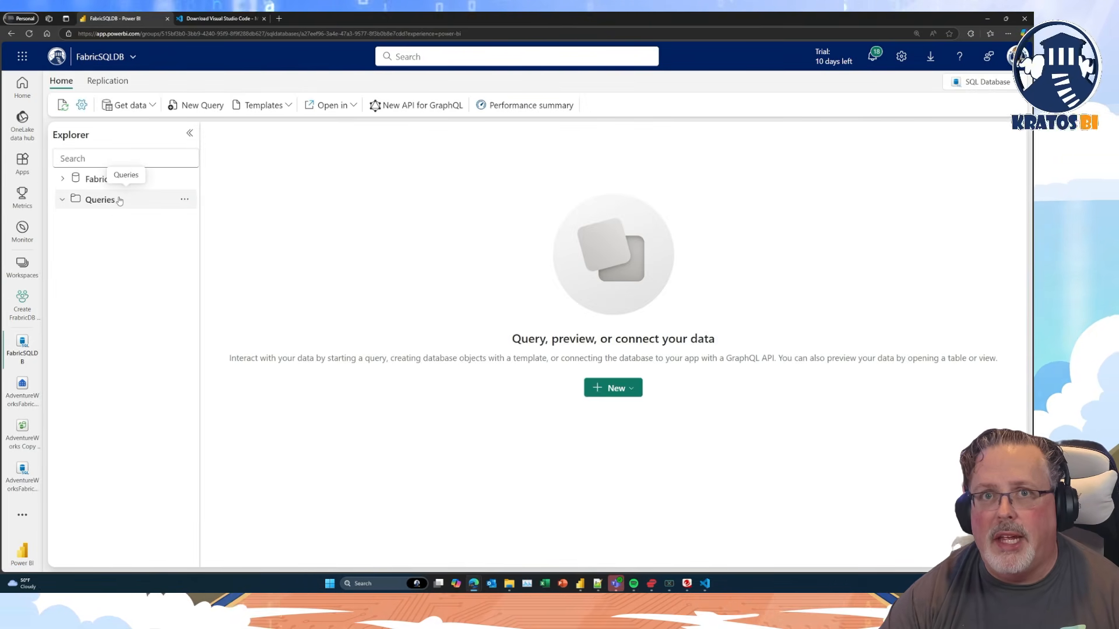
left_click(67, 184)
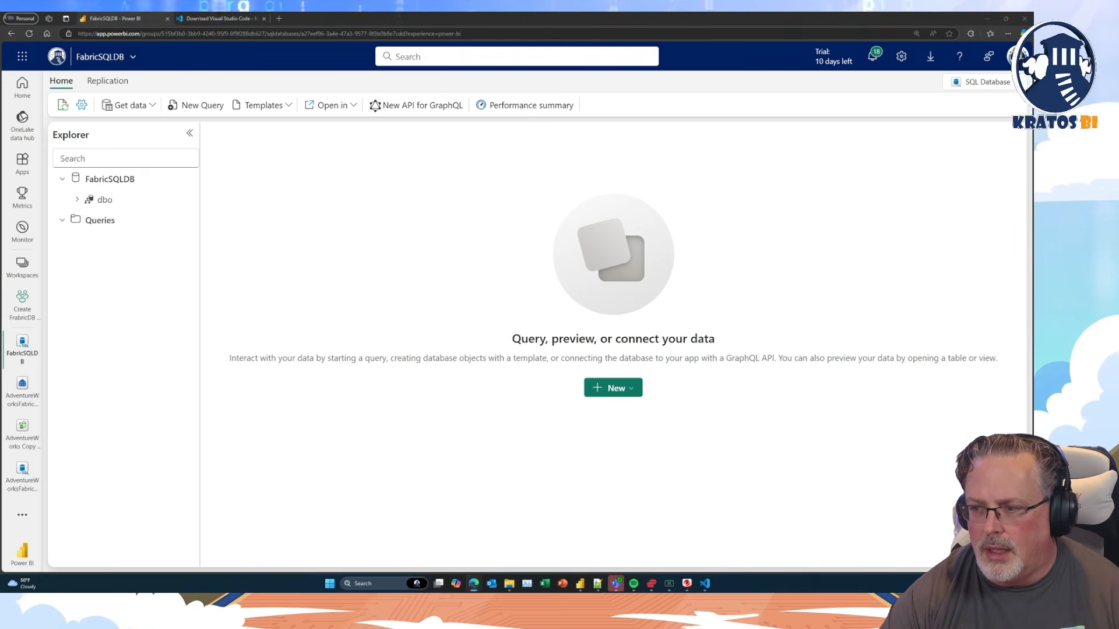
left_click(77, 200)
left_click(92, 221)
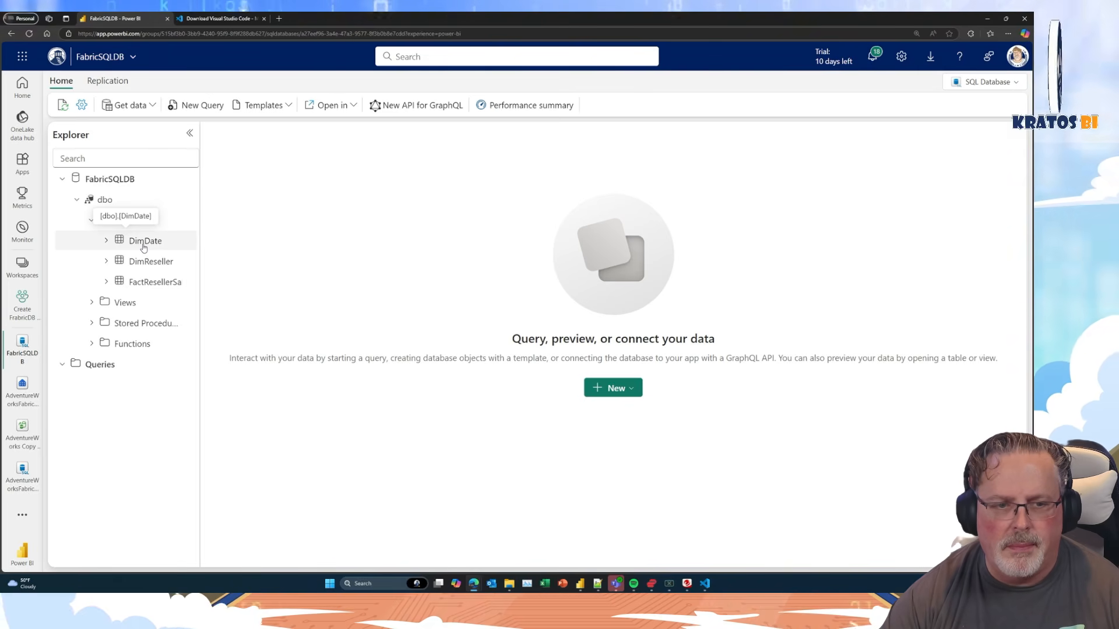
Preview the data in the DimDate, DimReseller and FactResellerSales tables.
left_click(144, 247)
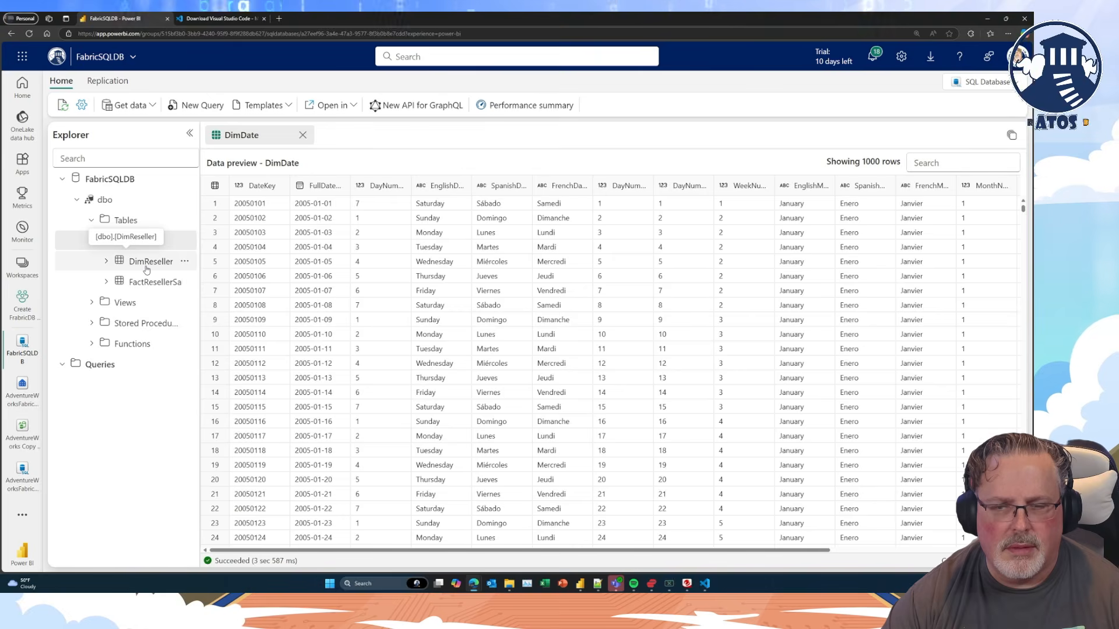
left_click(146, 267)
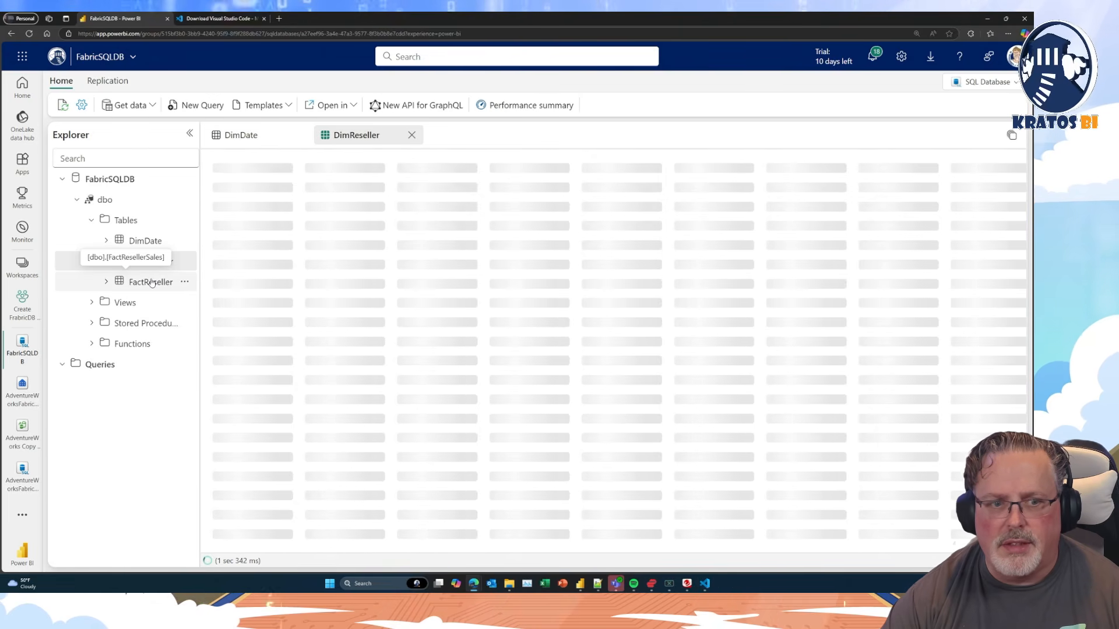
left_click(151, 283)
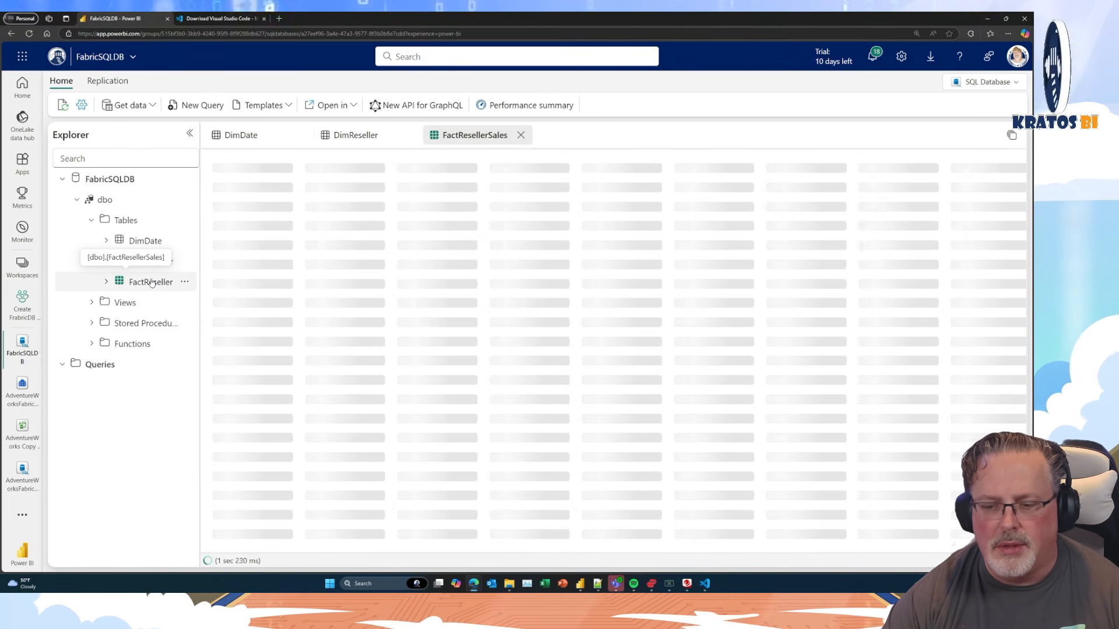